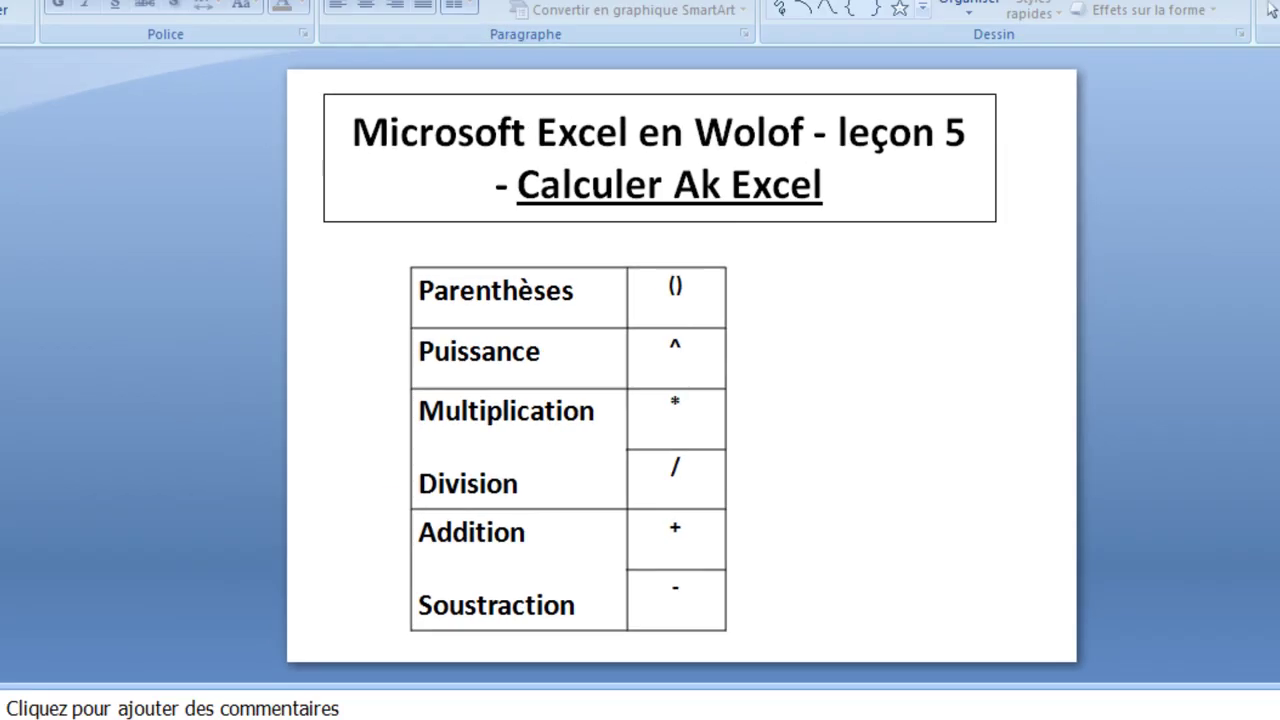
Step: Advance to the 'Ecrire une Formule =A1+A2' slide
key("Down")
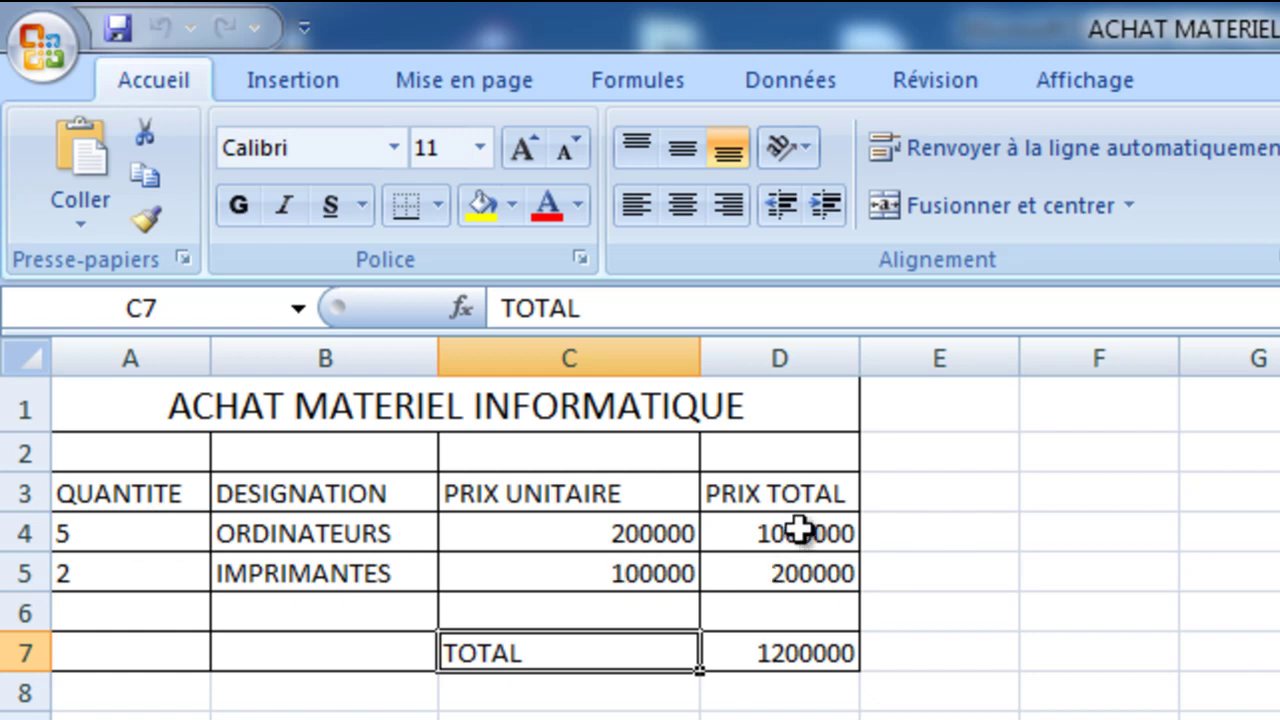
Step: Select the two PRIX TOTAL amounts in D4:D5
left_click_drag(800, 532, 802, 580)
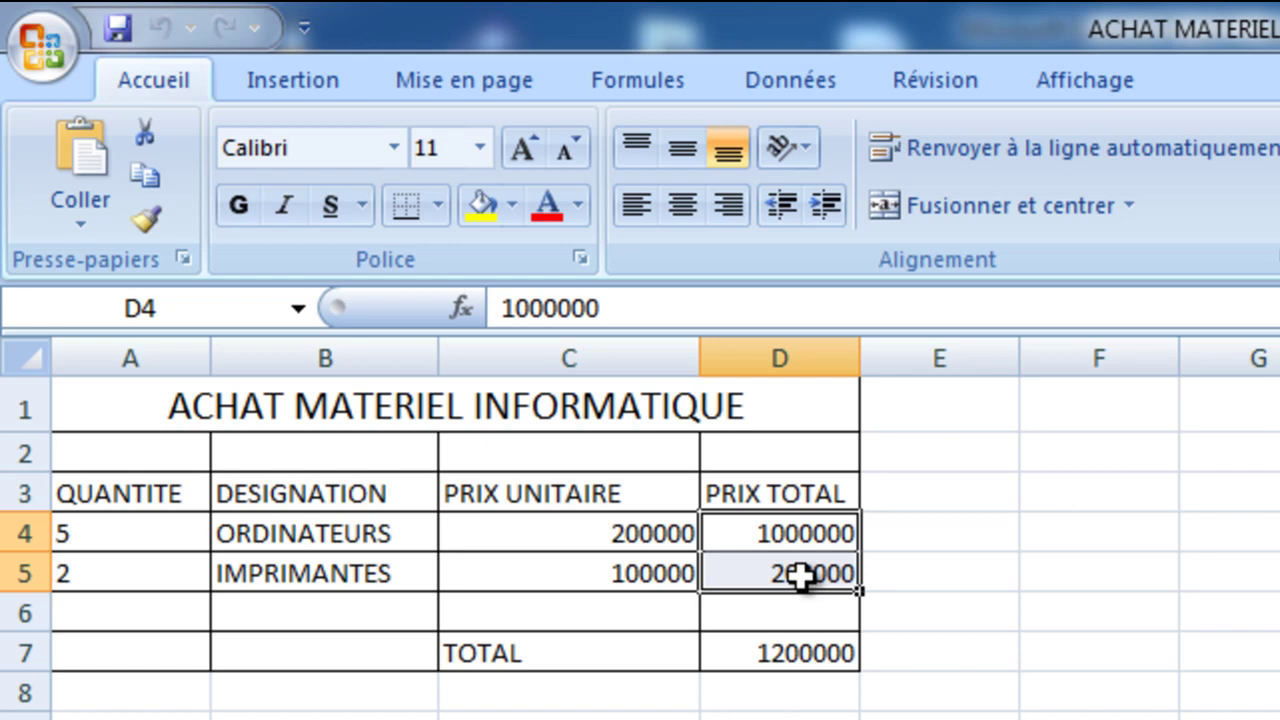
Step: Clear D4:D5, then enter =5*200000 in D4 so the ORDINATEURS total shows 1000000
key("Delete")
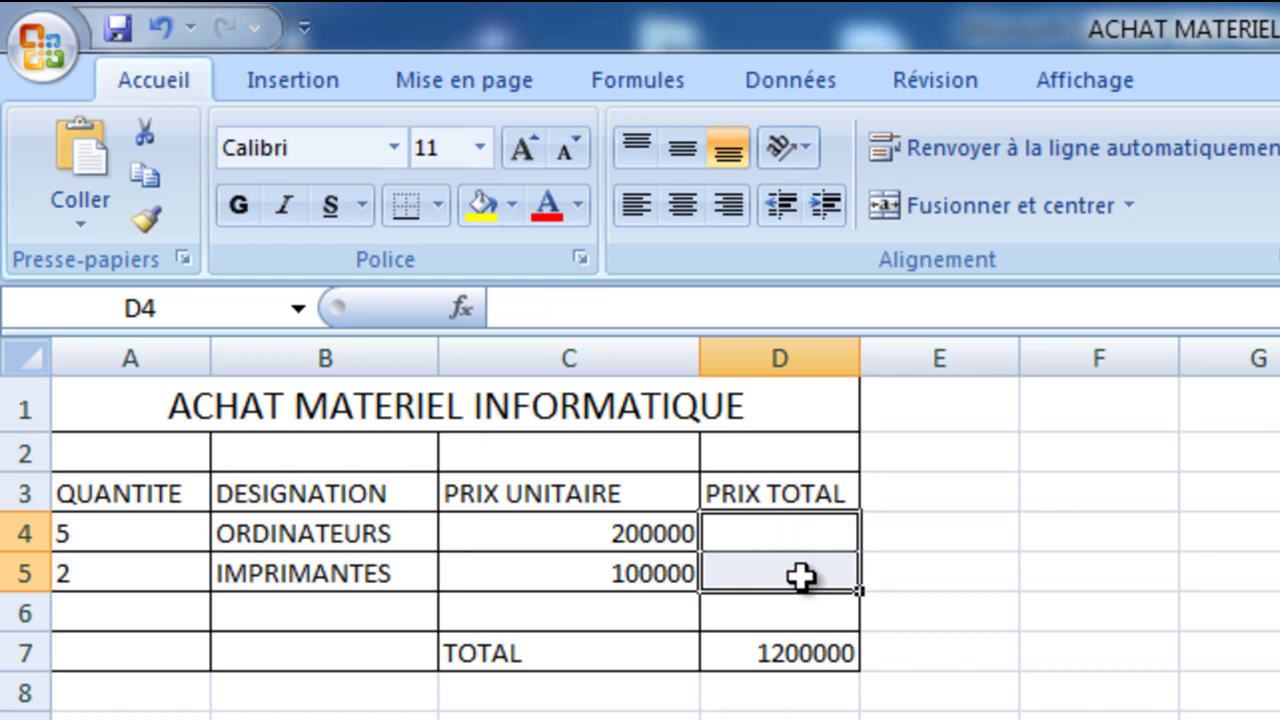
left_click(1099, 716)
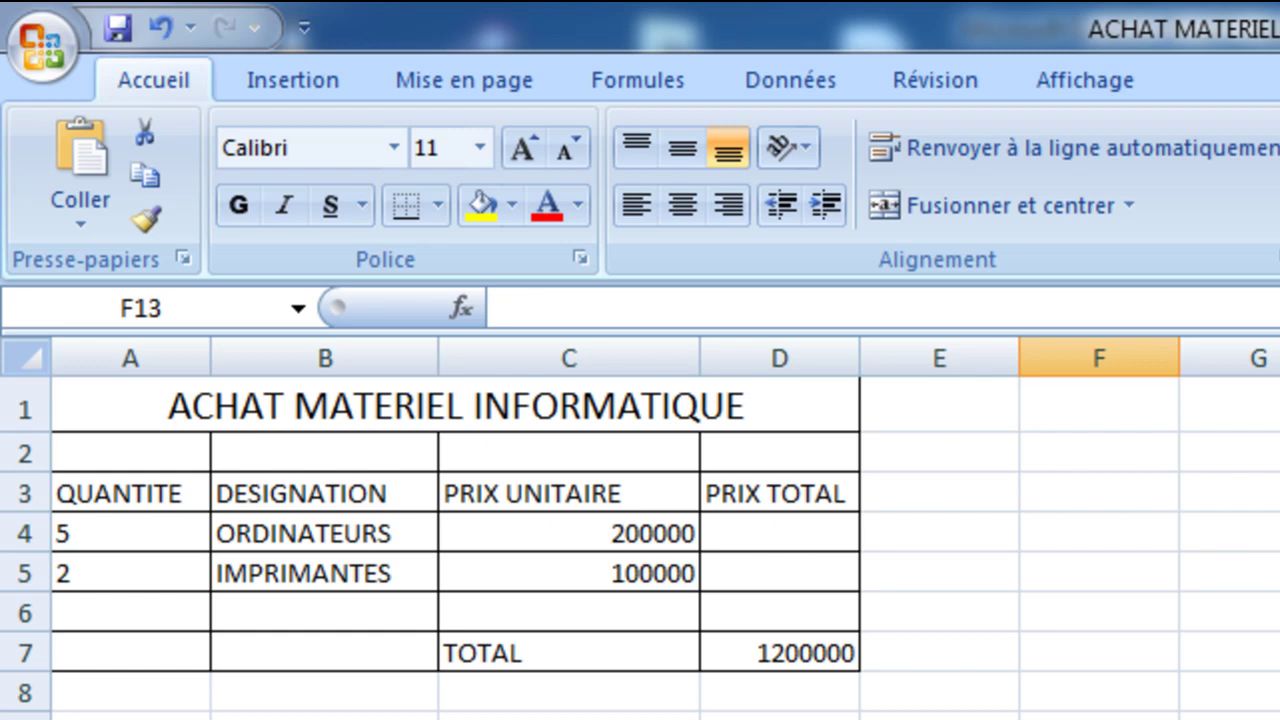
left_click(751, 542)
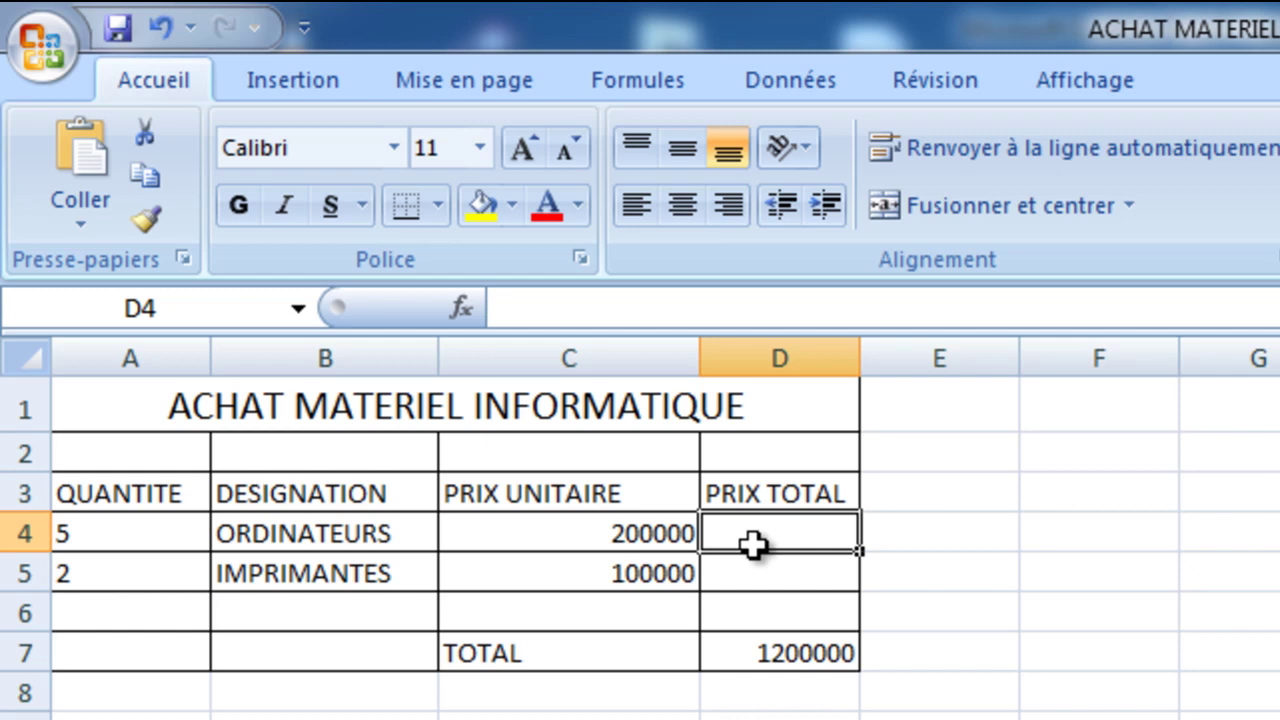
left_click(550, 312)
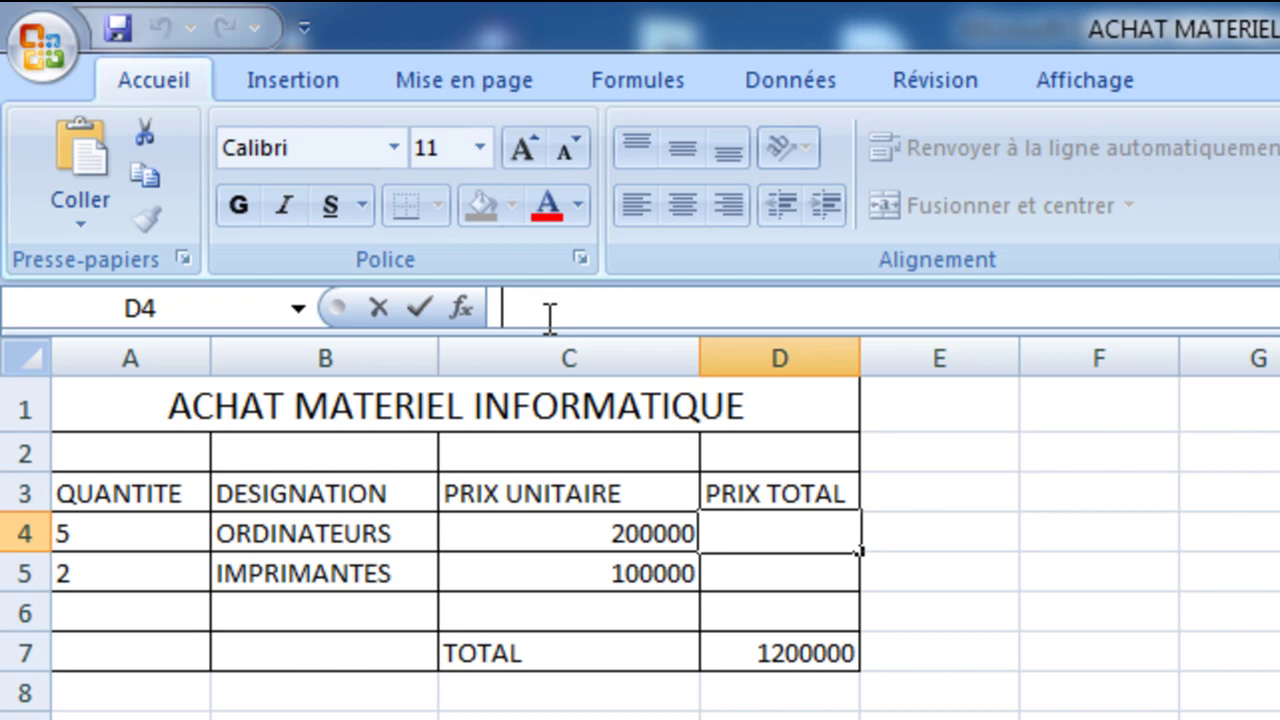
type("=")
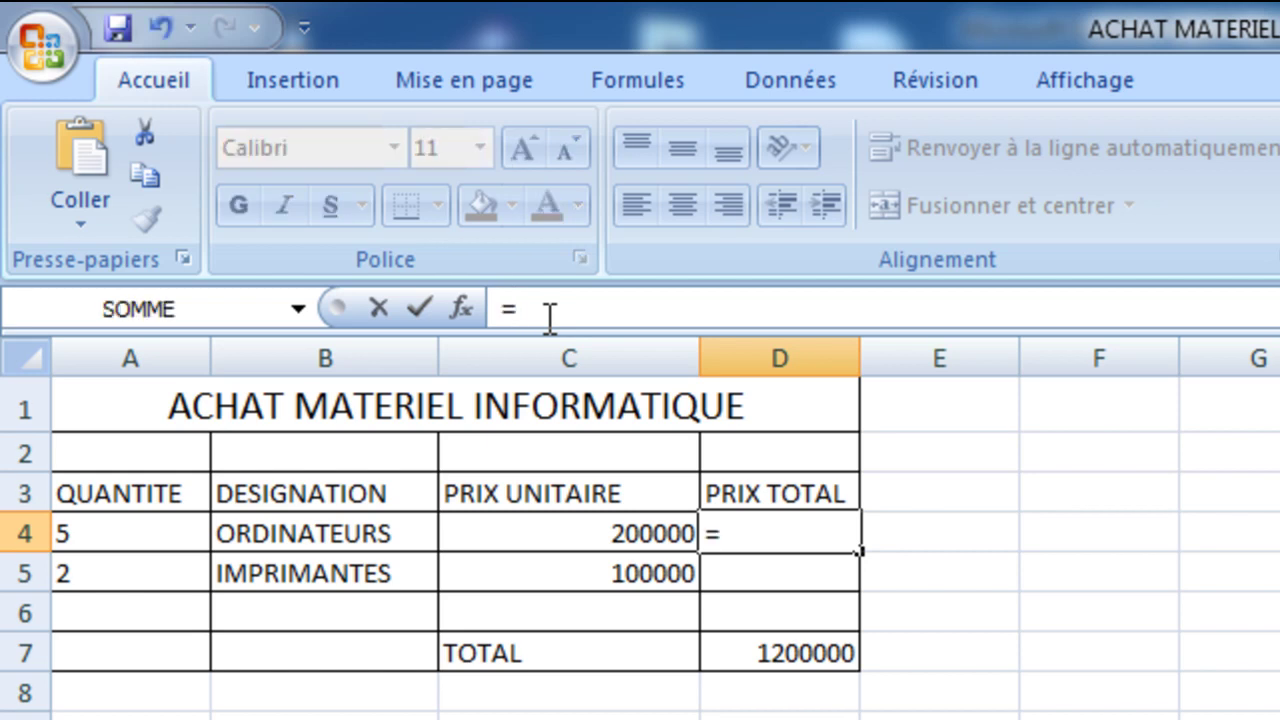
type("5")
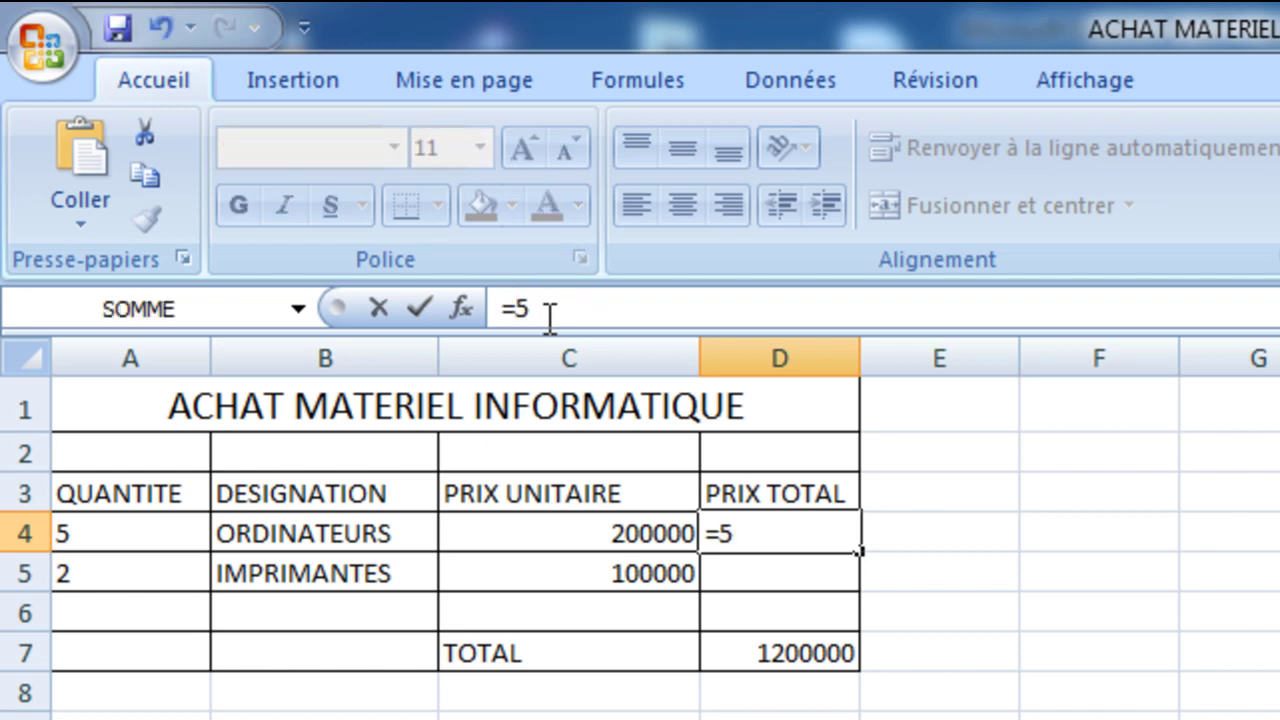
type("*20")
type("00000")
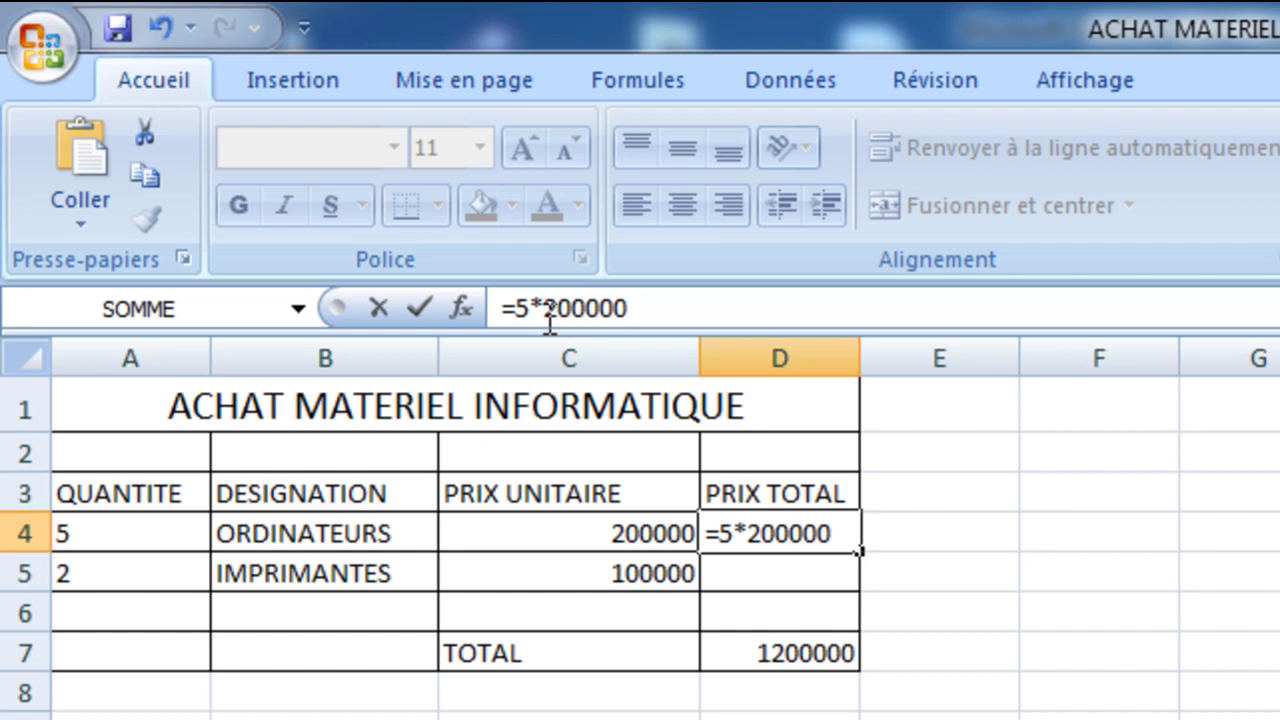
left_click(1090, 667)
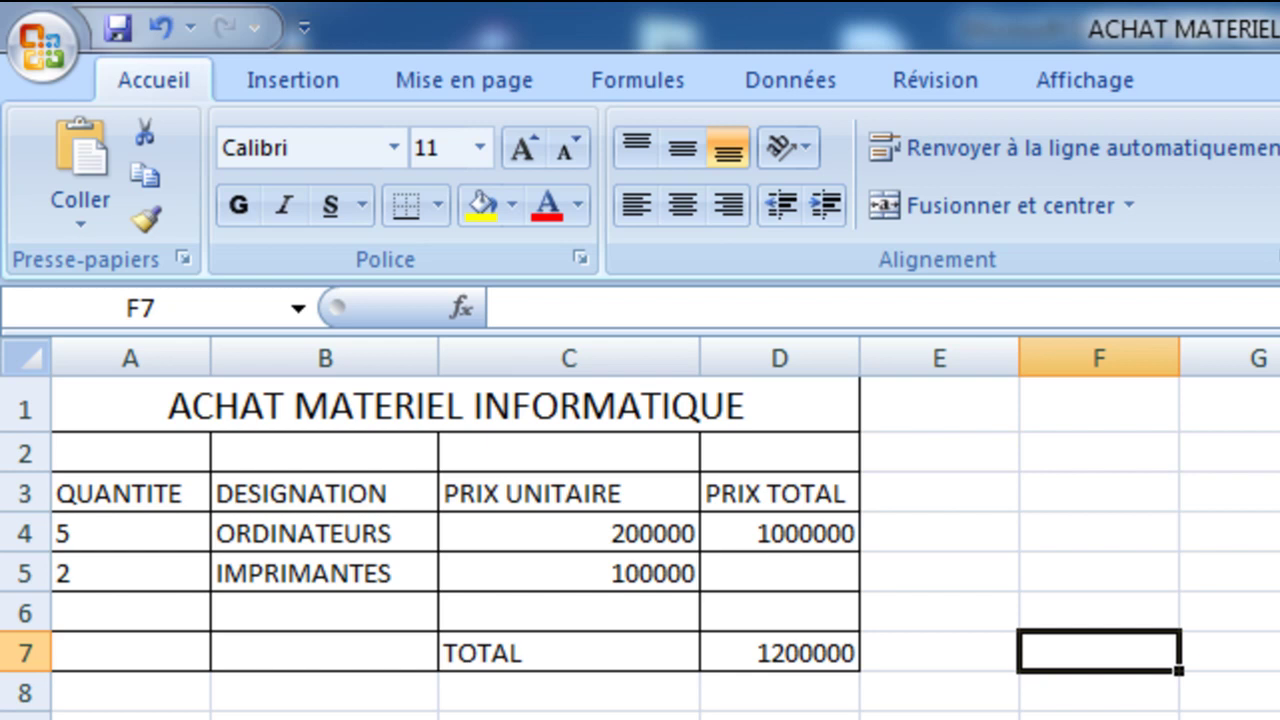
Step: Change the ORDINATEURS quantity in A4 from 5 to 4
left_click(124, 537)
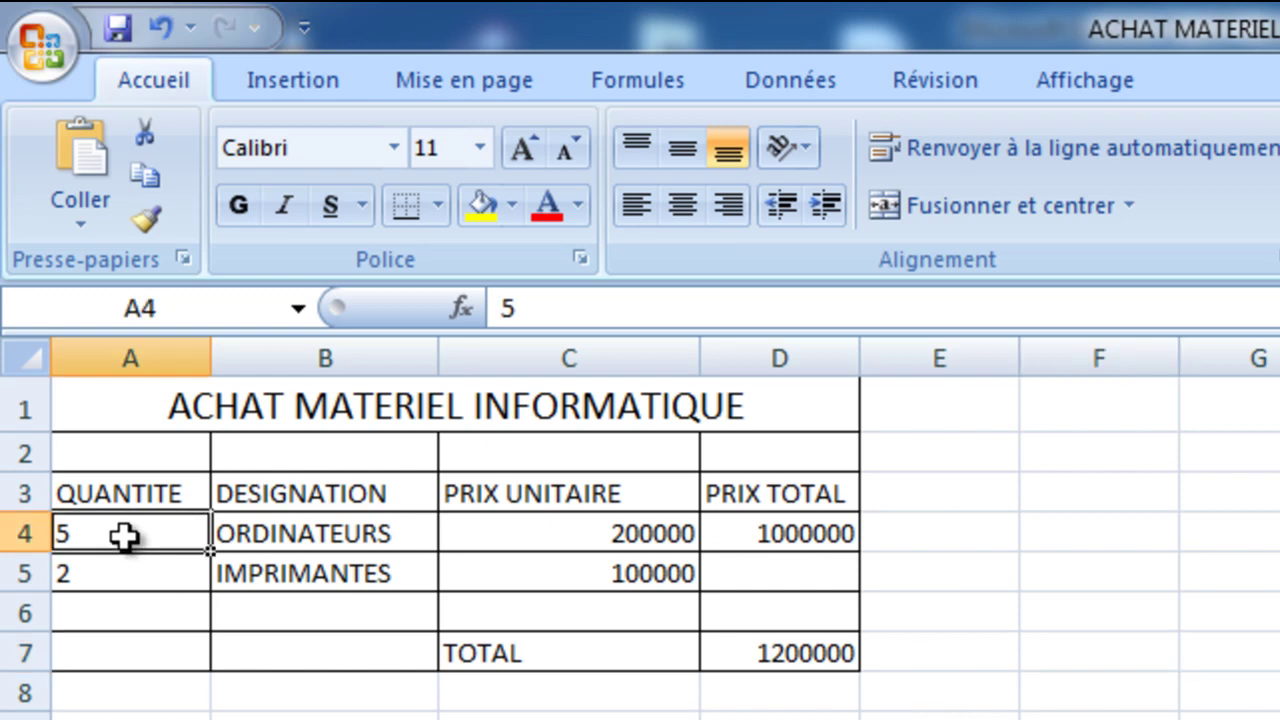
key("Delete")
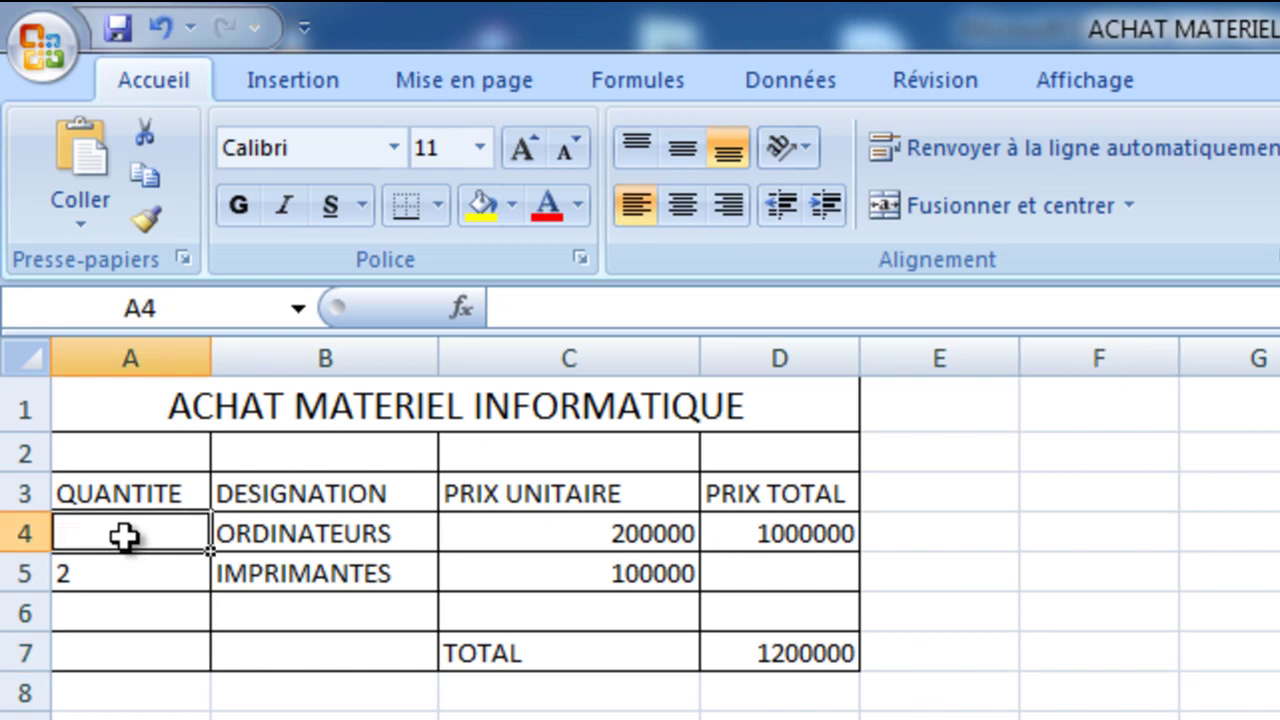
type("4")
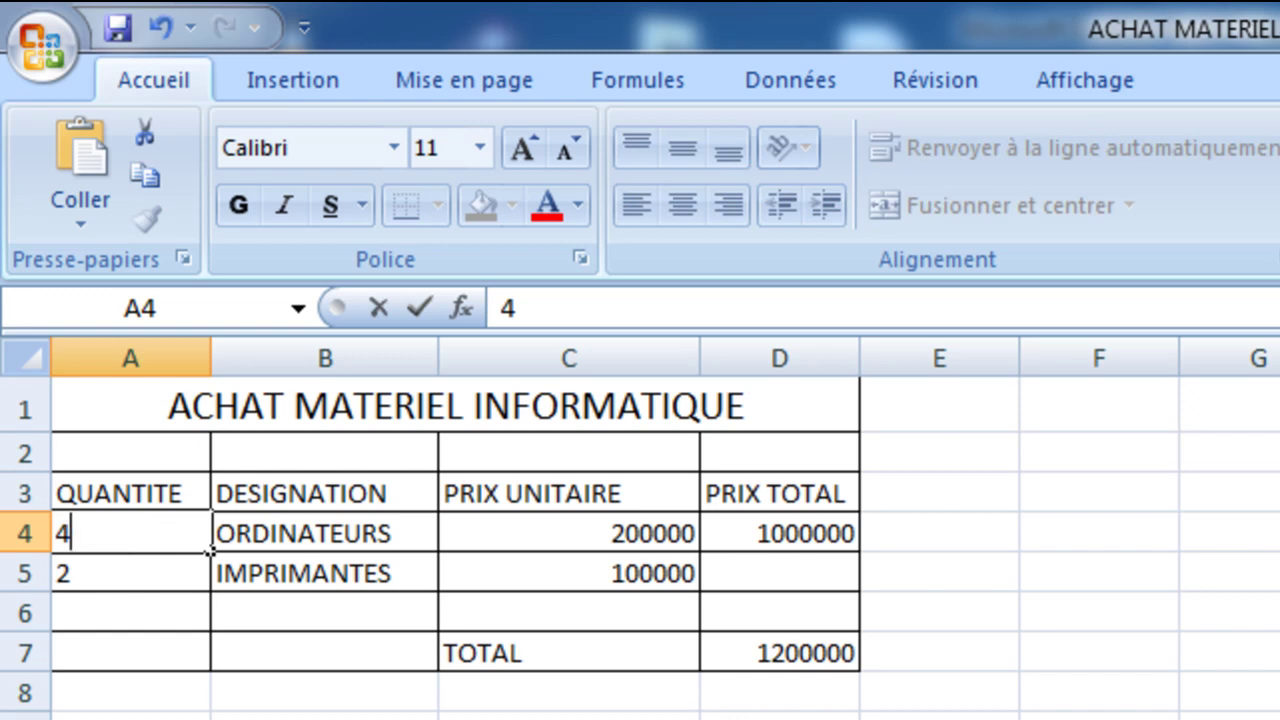
left_click(1099, 715)
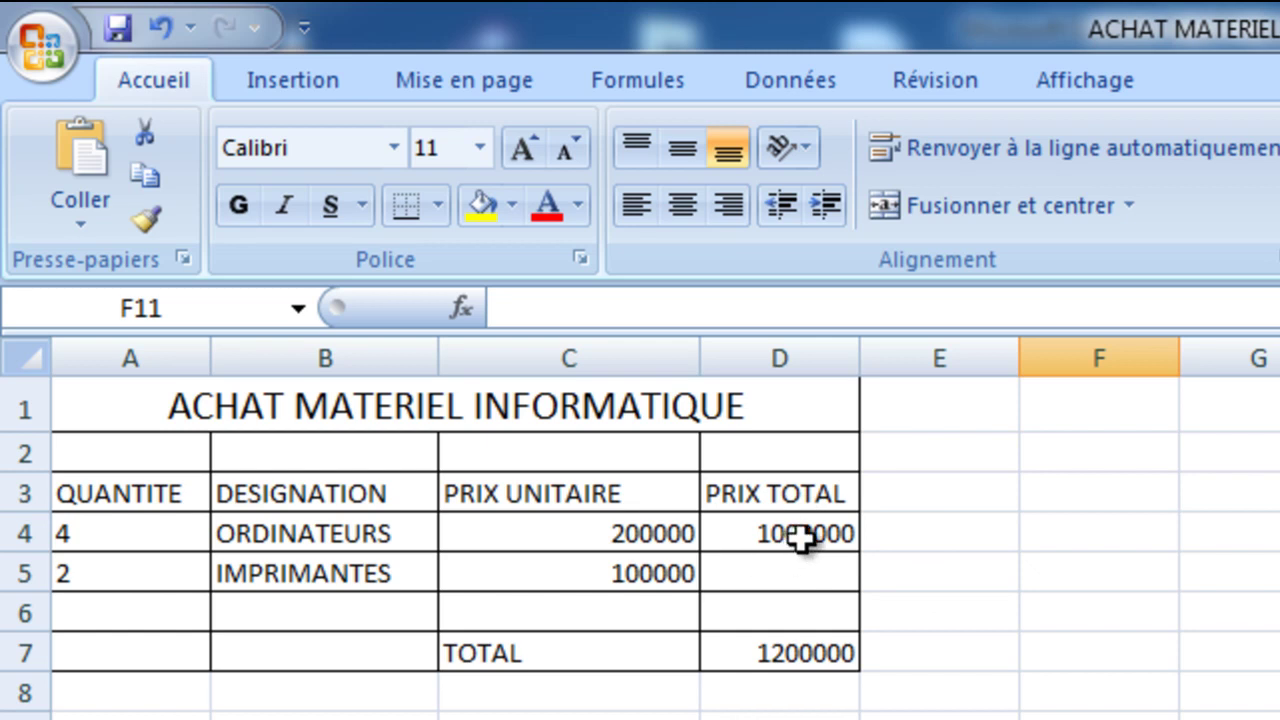
Step: Delete the fixed =5*200000 formula from D4
left_click(763, 542)
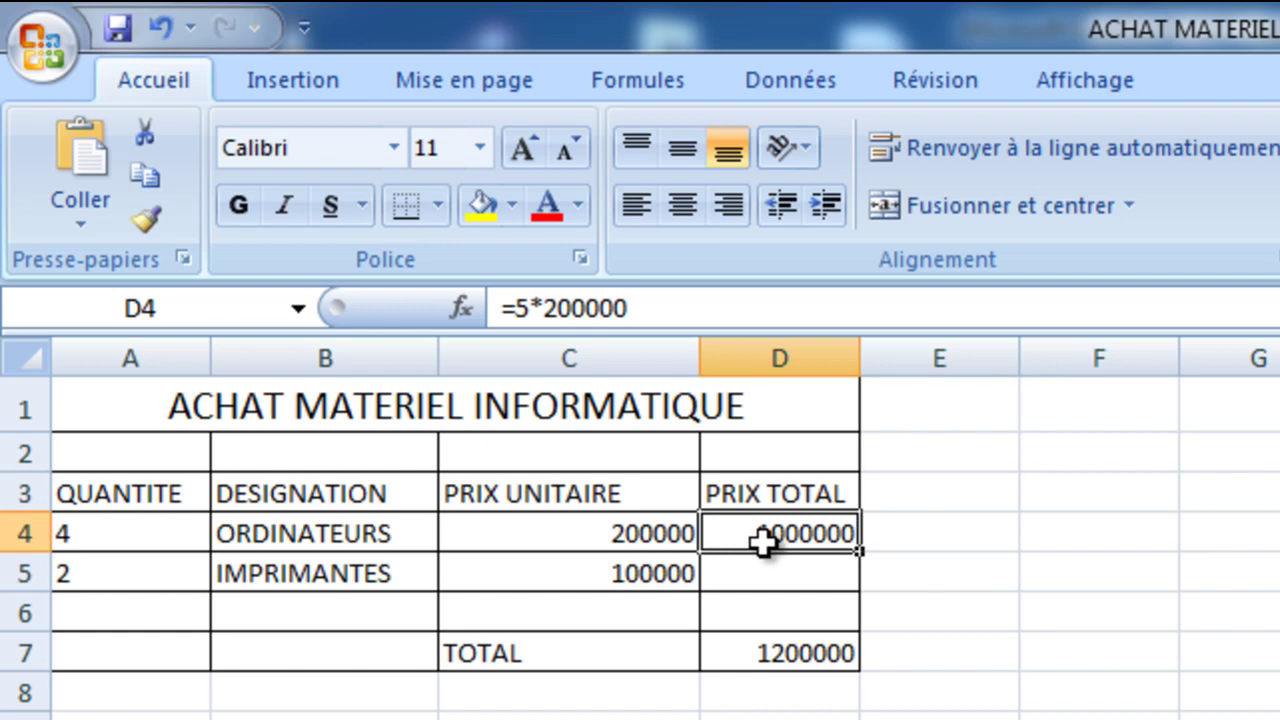
key("Delete")
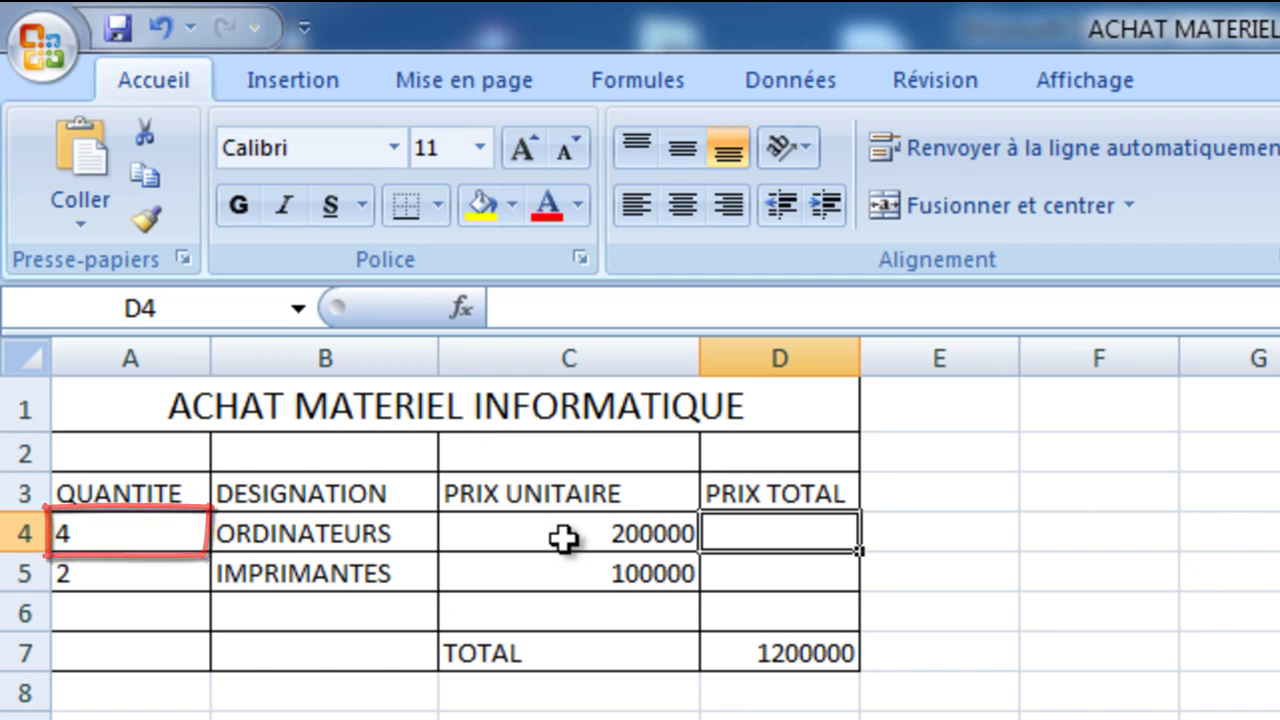
Step: Enter =A4*C4 in D4 so the ORDINATEURS total shows 800000
left_click(517, 311)
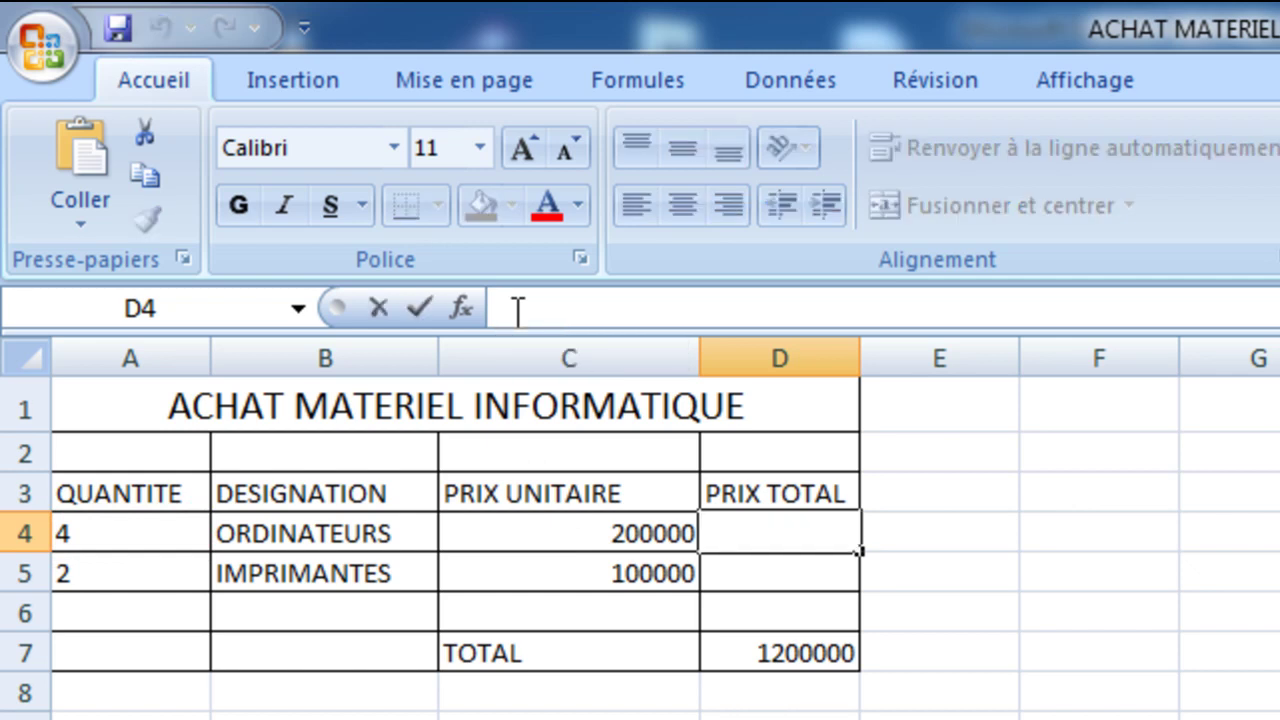
type("=")
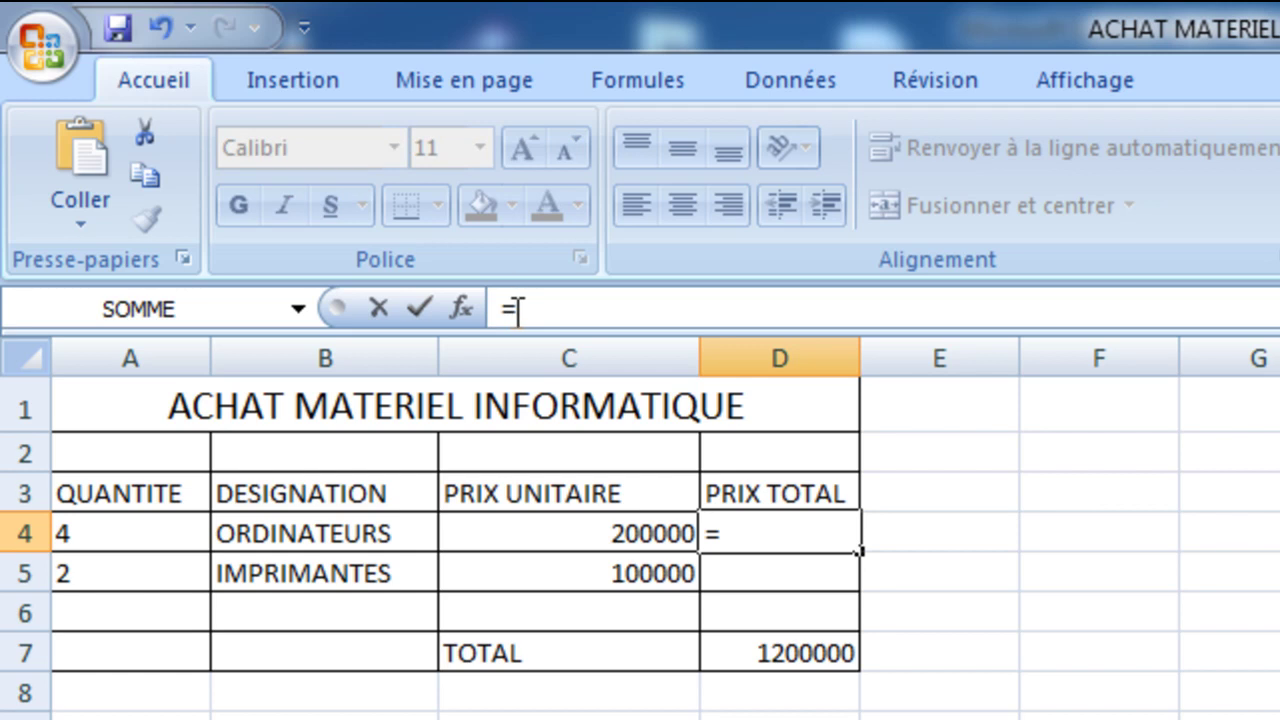
type("A")
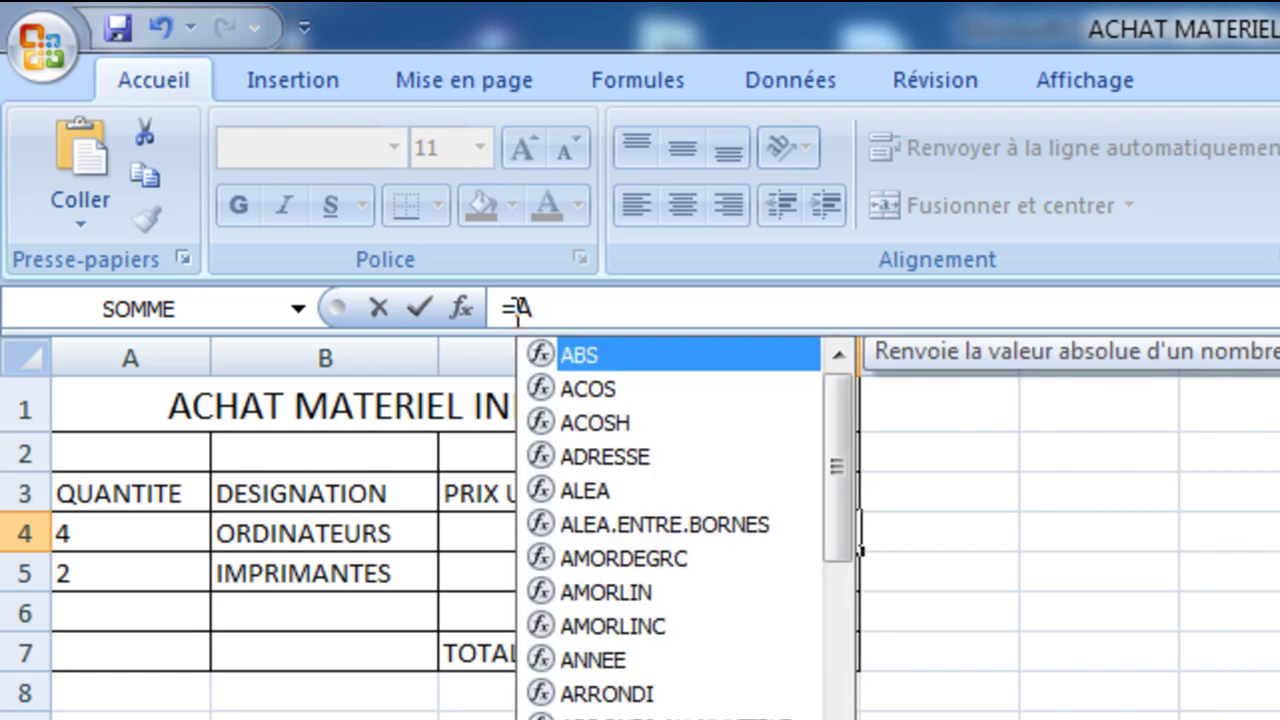
type("4")
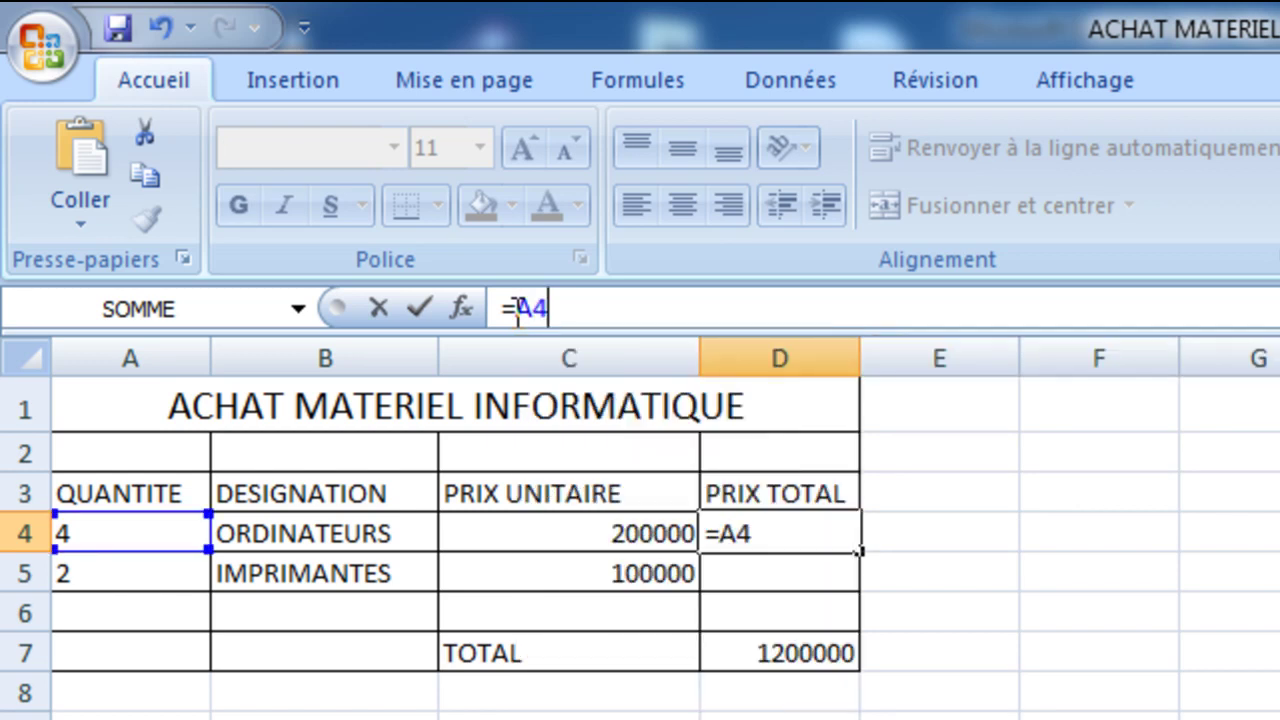
type("*")
type("C")
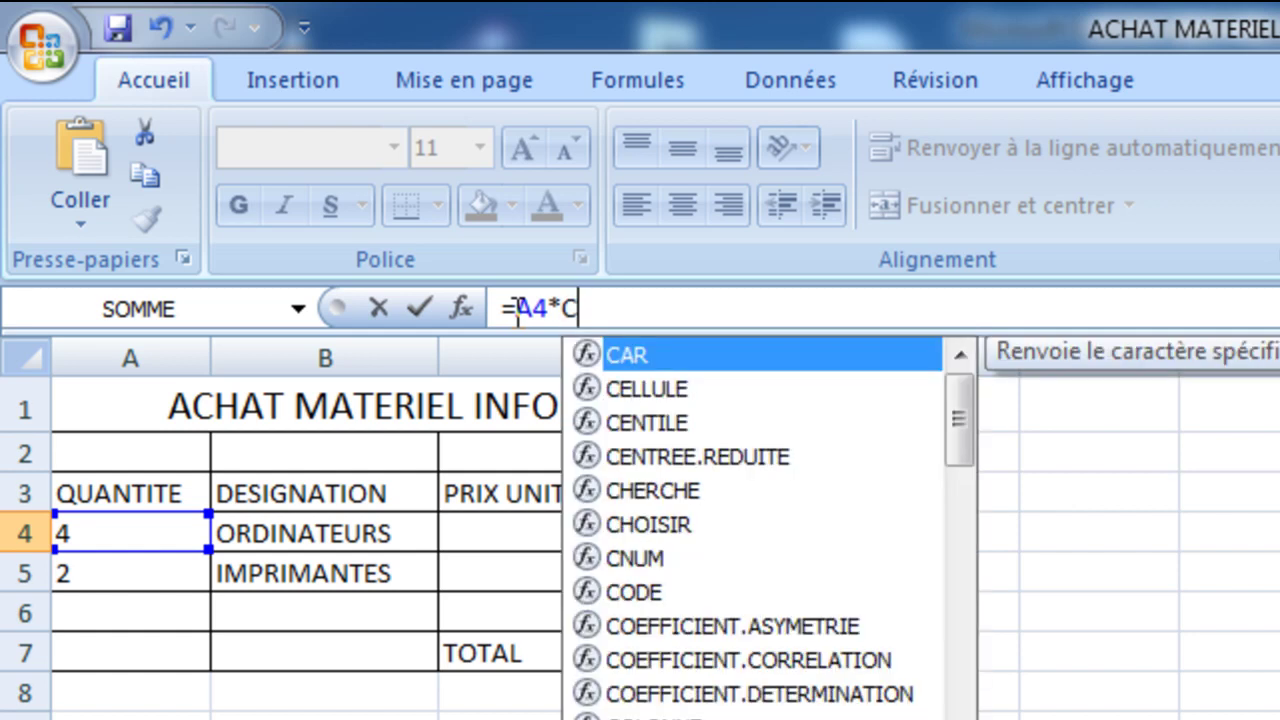
type("4")
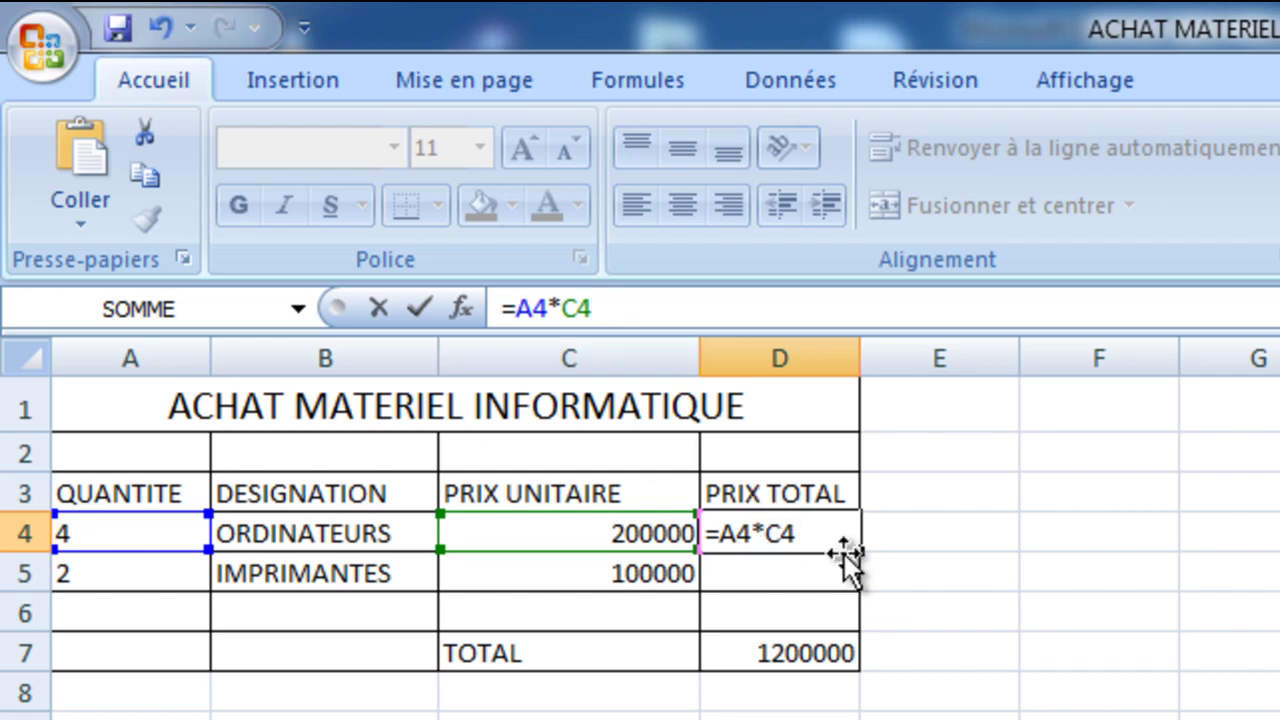
left_click(1270, 712)
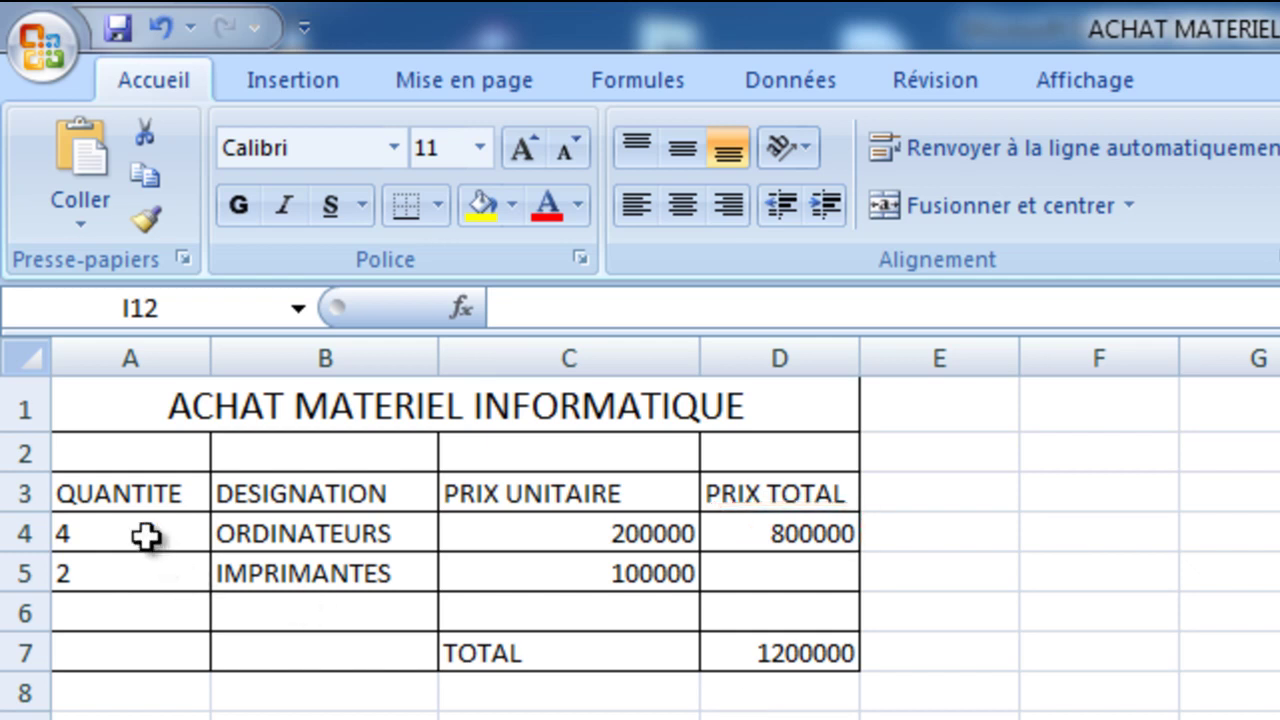
Step: Set the ORDINATEURS quantity back to 5, recalculating D4 to 1000000
left_click(146, 537)
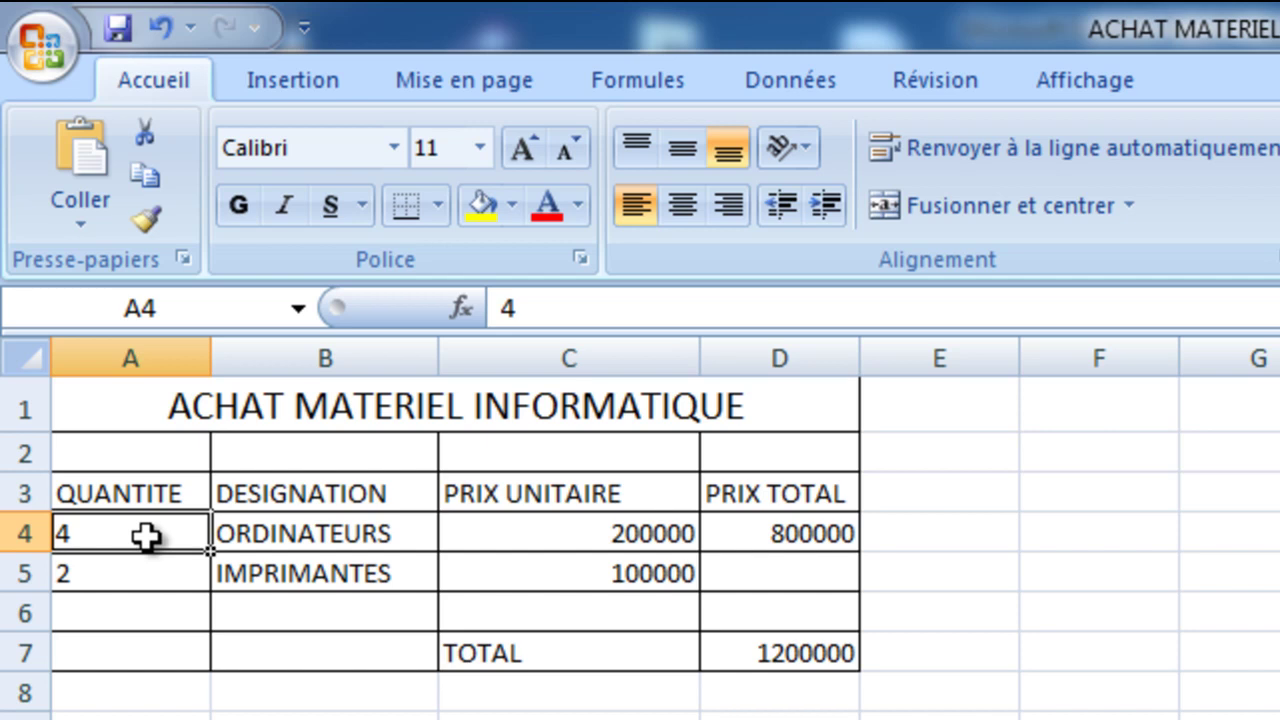
key("Delete")
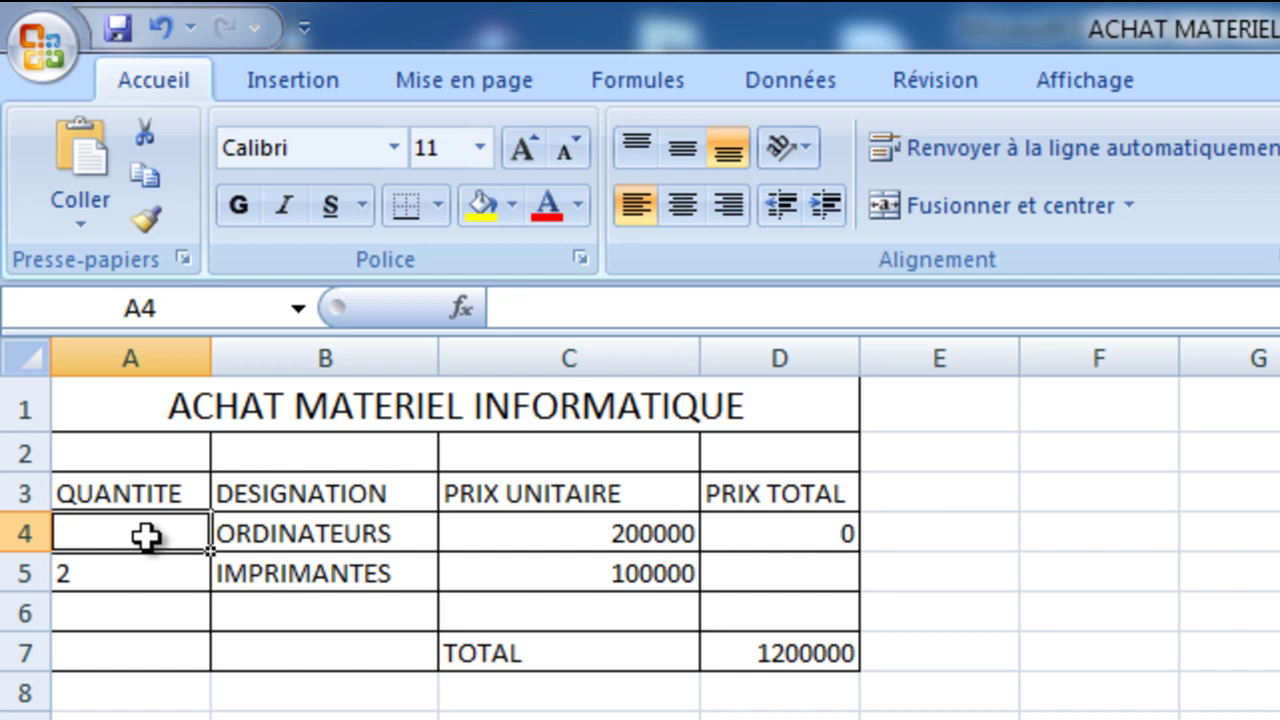
type("5")
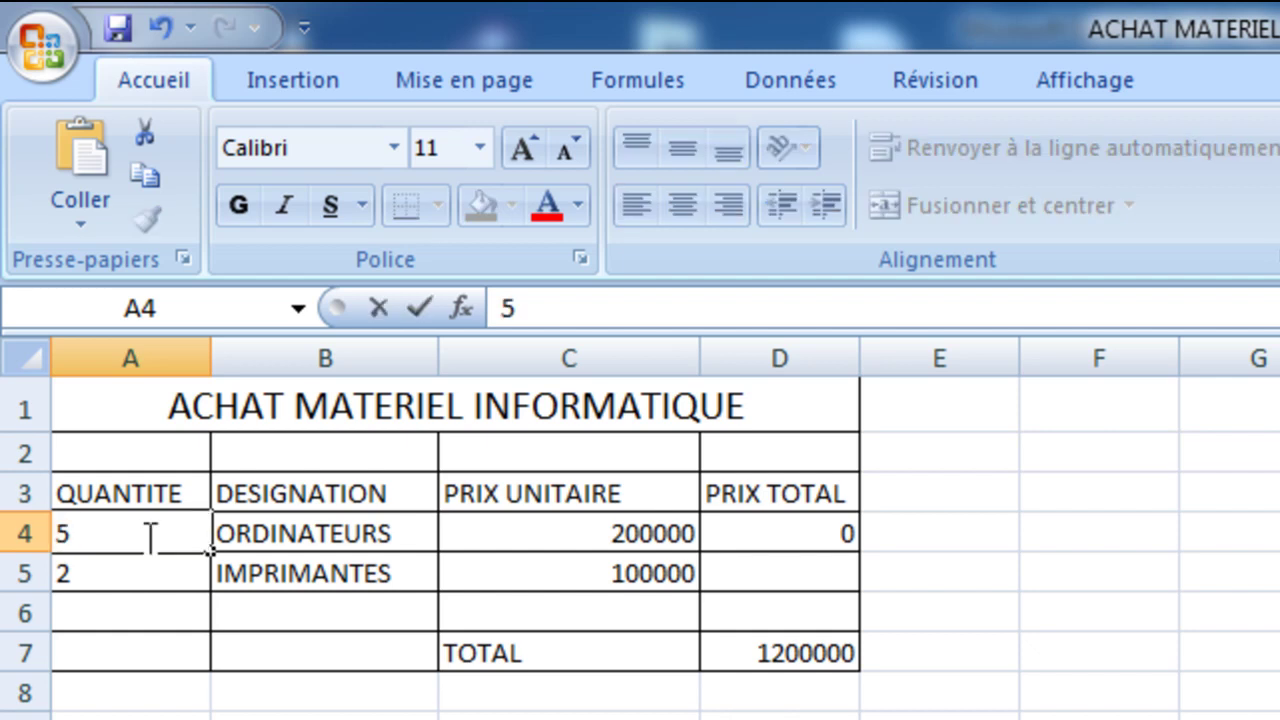
left_click(1230, 715)
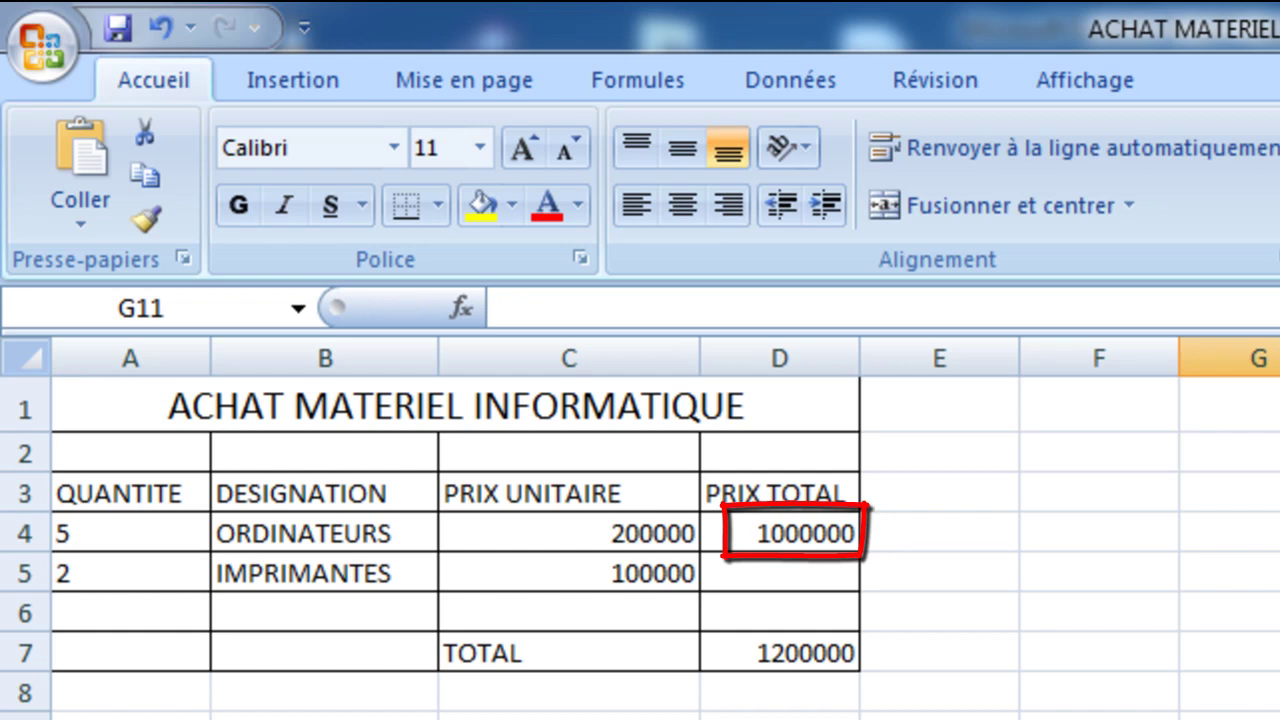
Step: Change the ORDINATEURS quantity to 10 so its PRIX TOTAL becomes 2000000
left_click(117, 537)
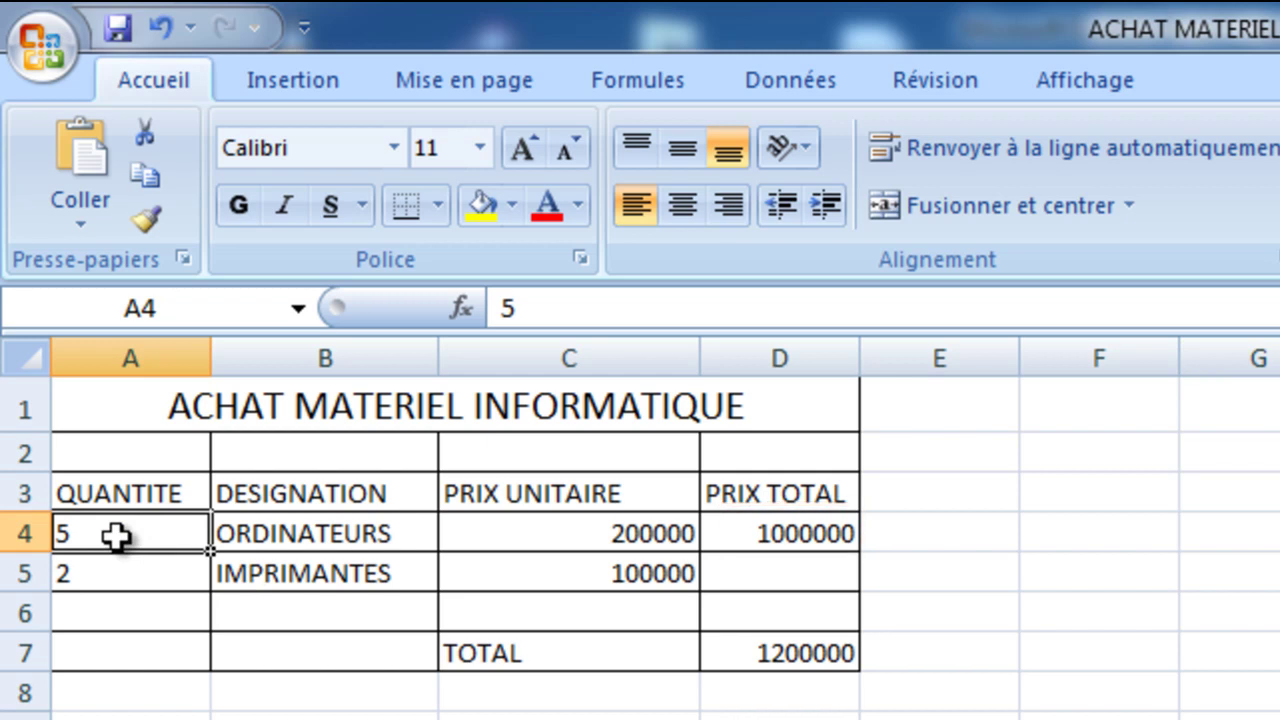
key("Delete")
type("10")
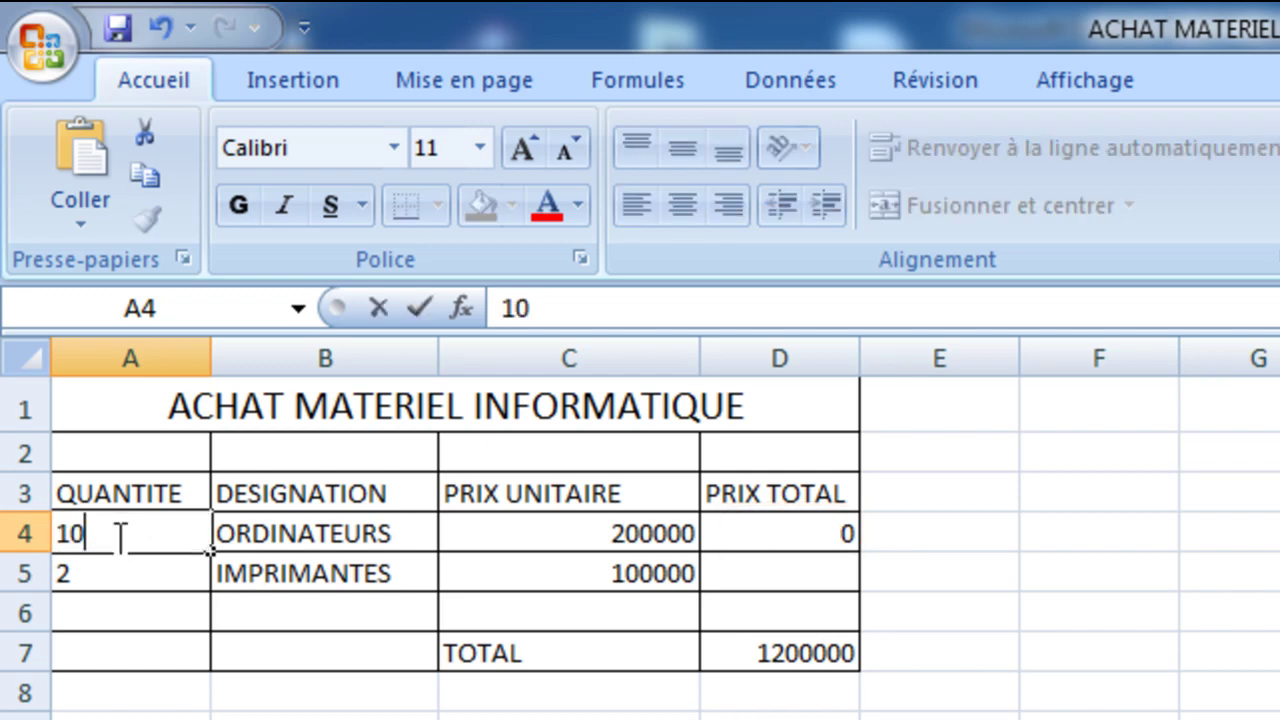
left_click(1230, 712)
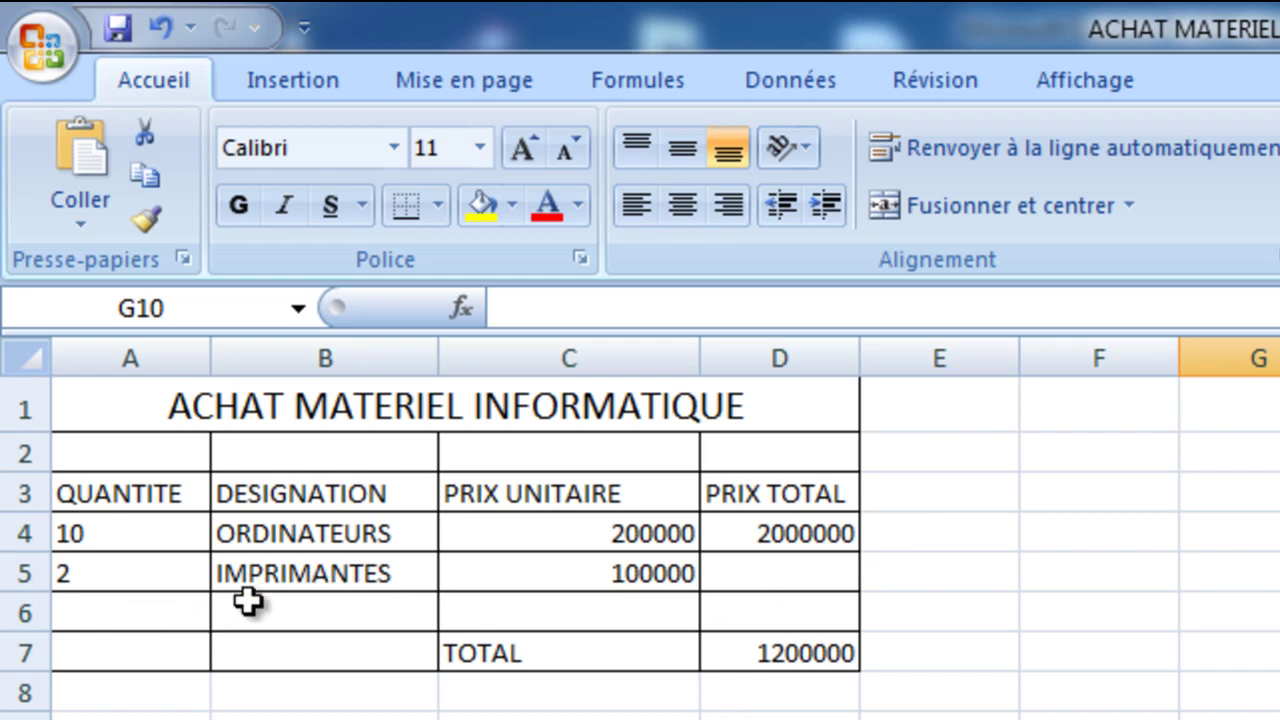
left_click(807, 571)
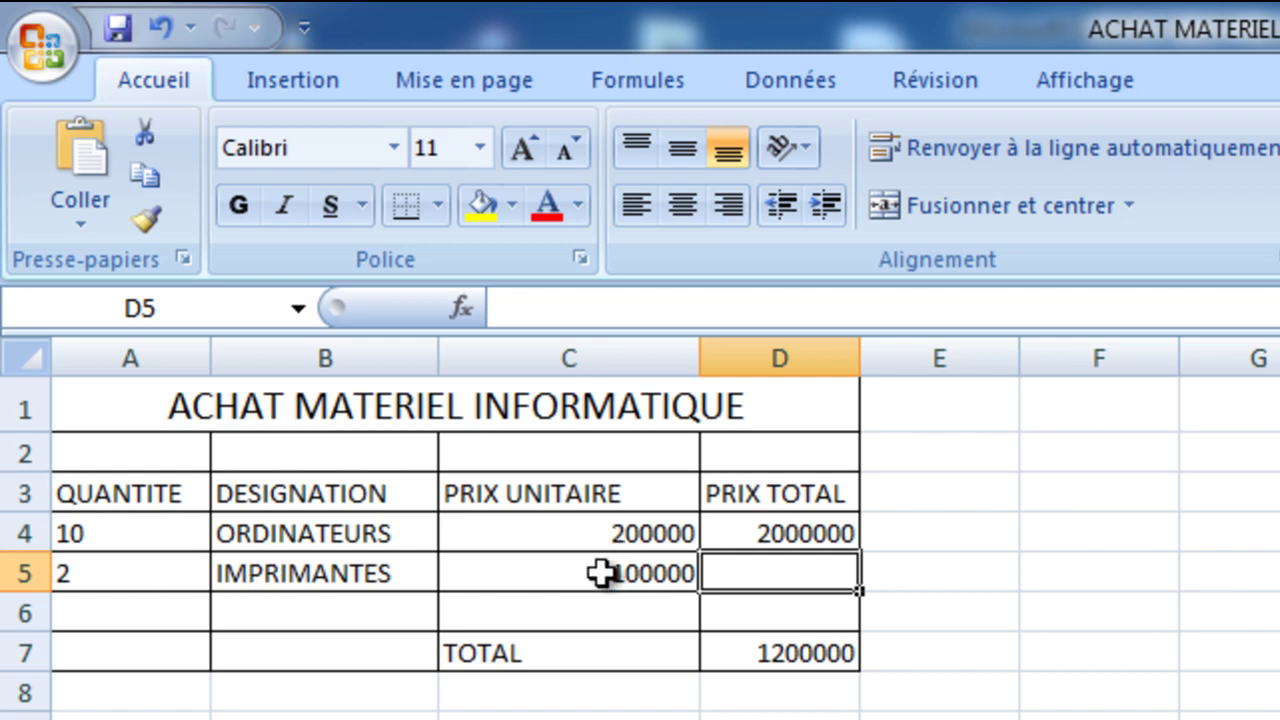
Step: Enter =A5*C5 in D5 so the IMPRIMANTES total shows 200000
left_click(560, 316)
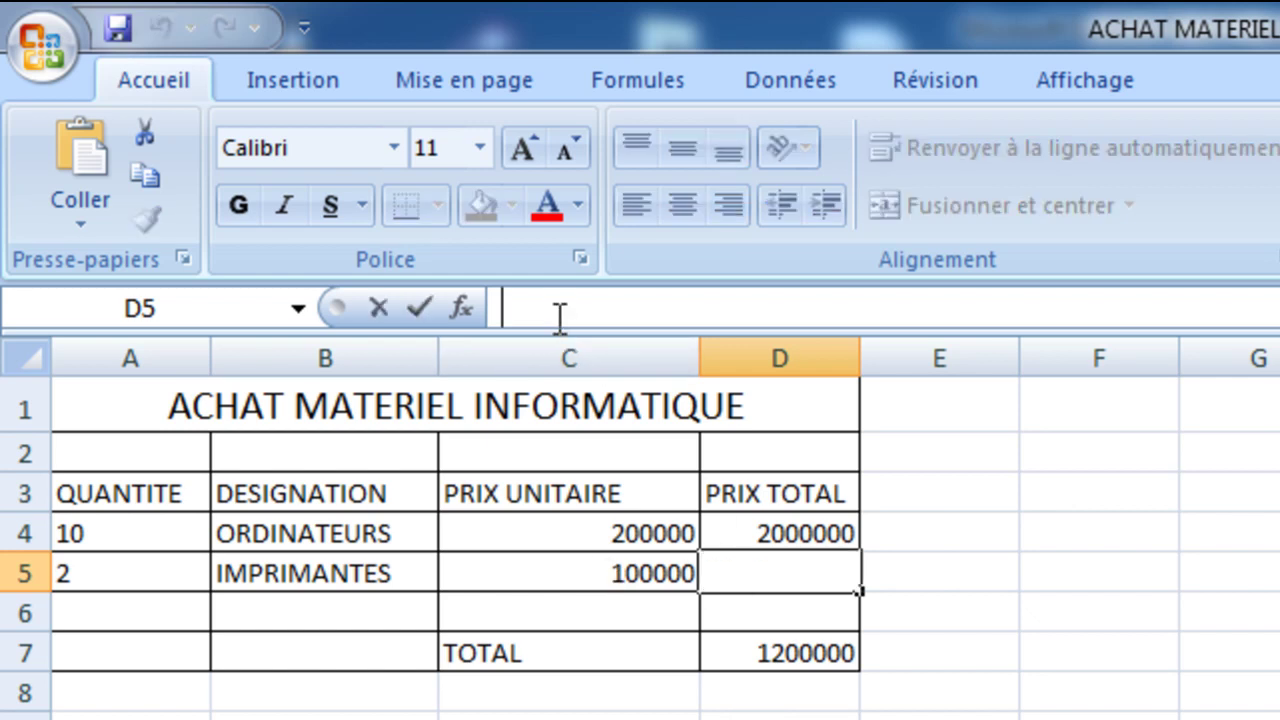
type("=")
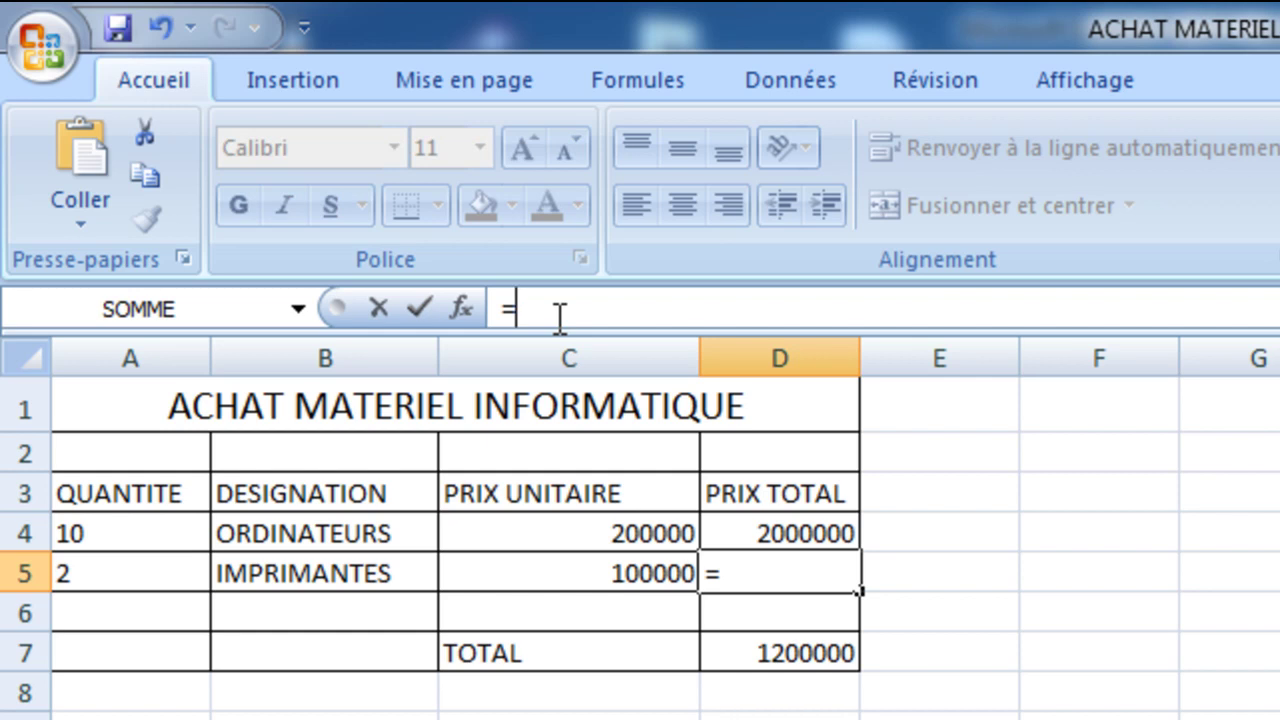
type("A")
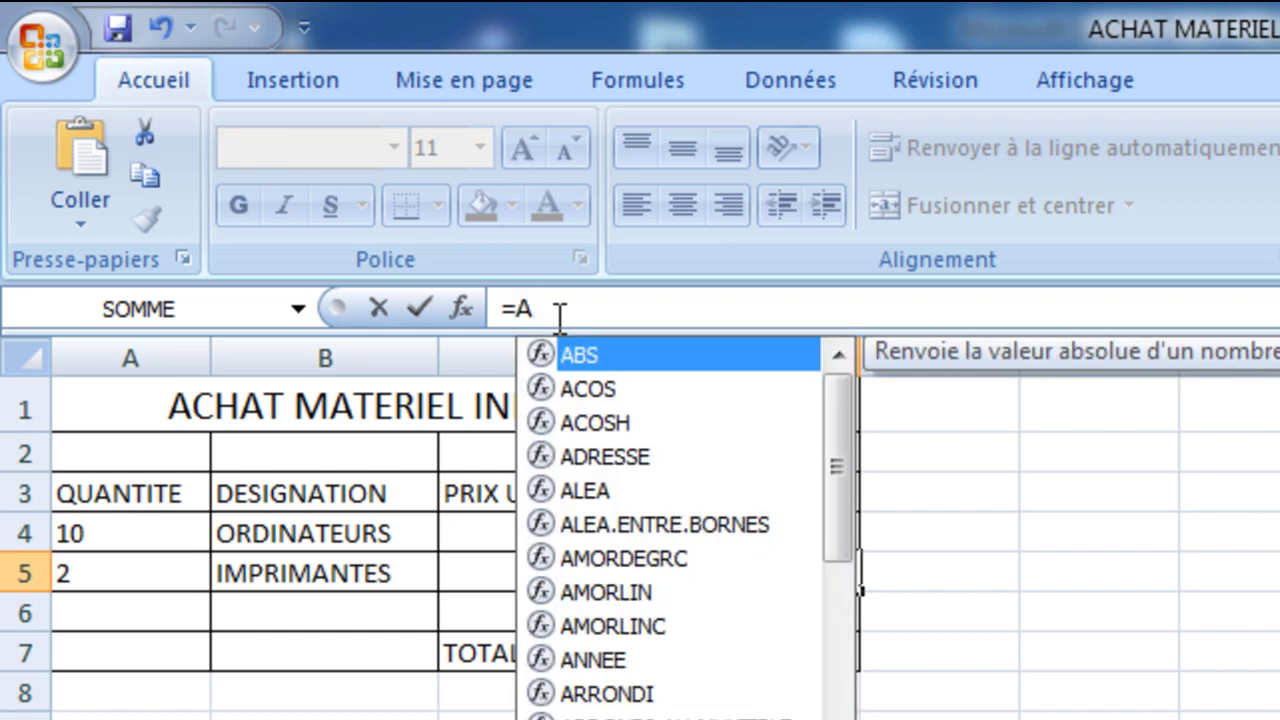
type("5")
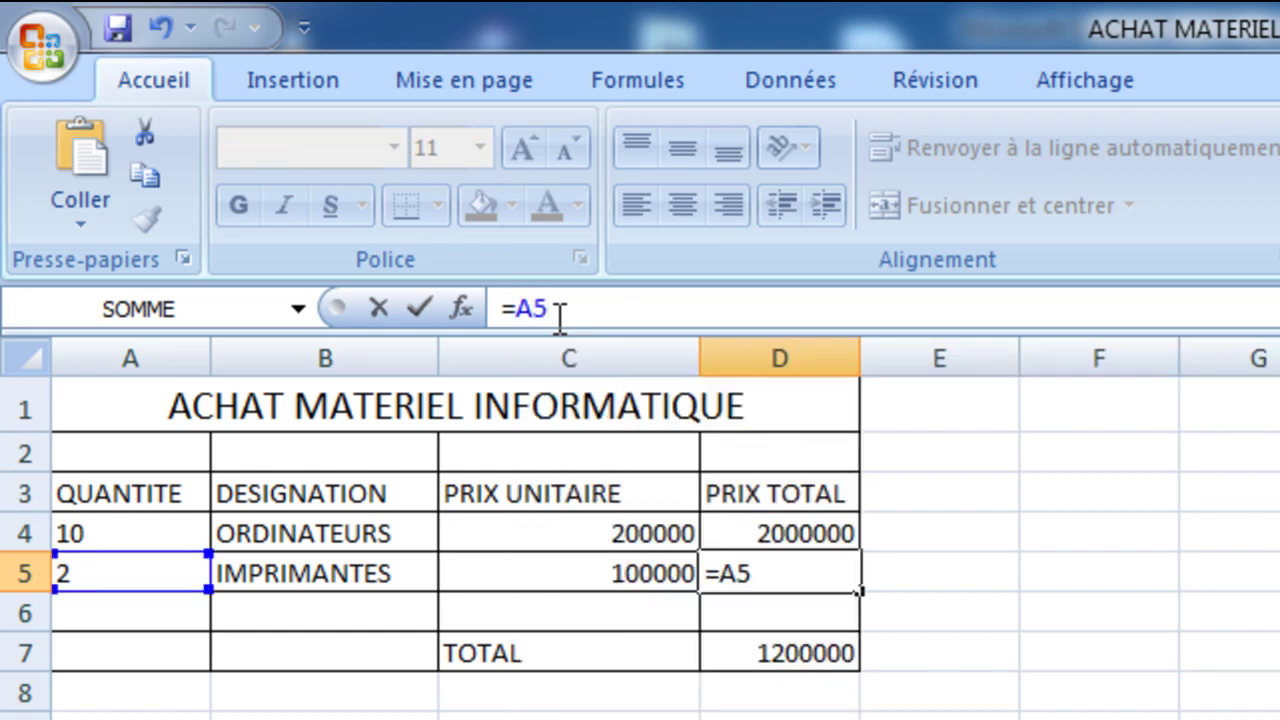
type("*")
type("C5")
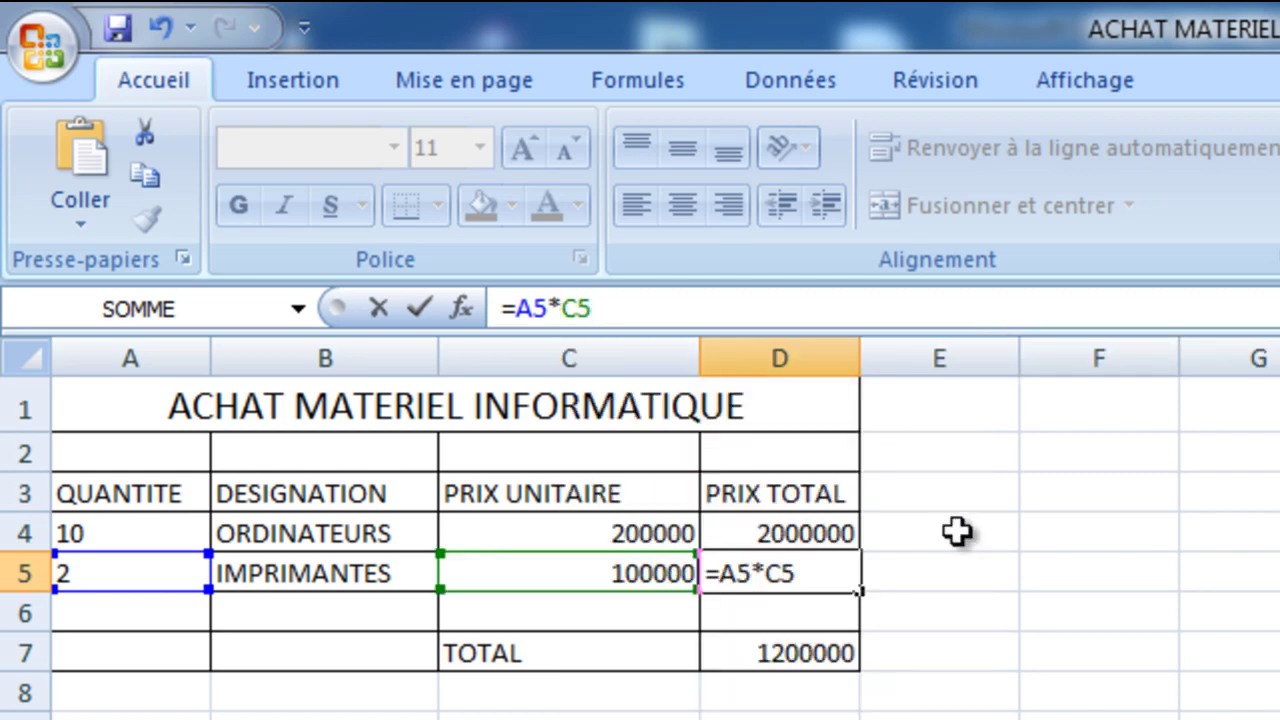
left_click(1013, 616)
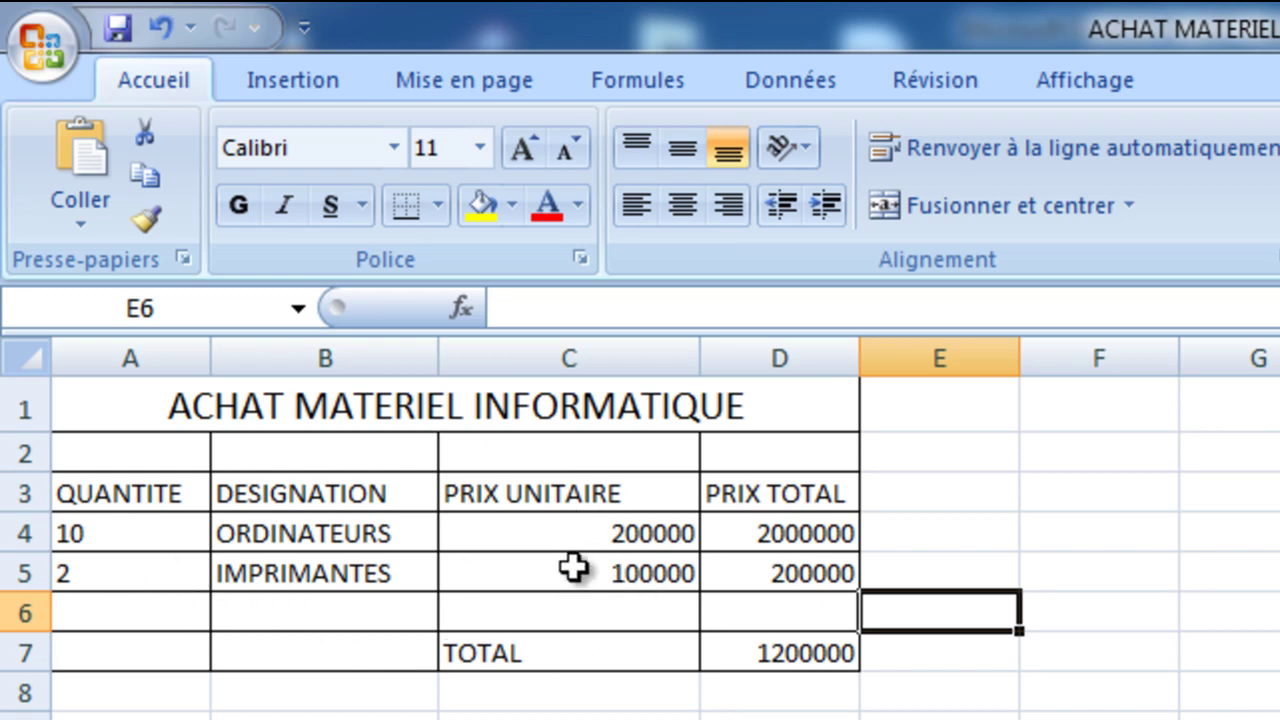
left_click(667, 577)
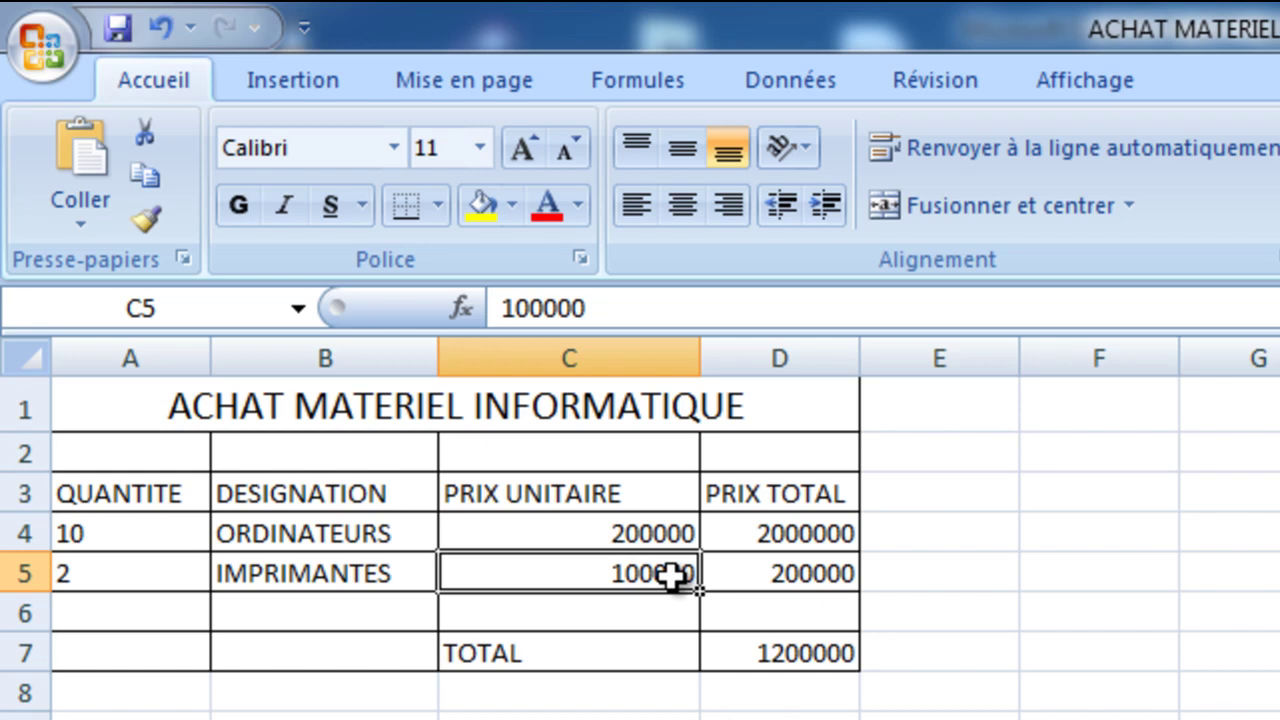
Step: Change the IMPRIMANTES unit price to 150000, making its total 300000
key("Delete")
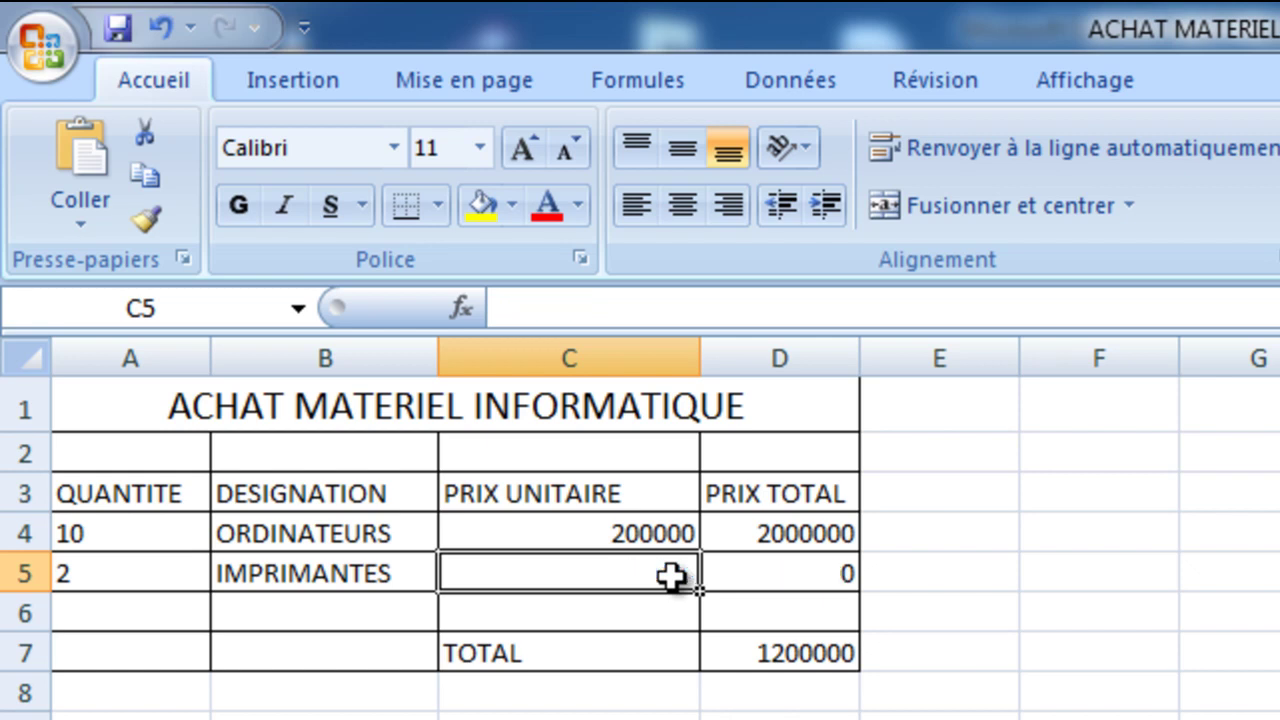
type("150000")
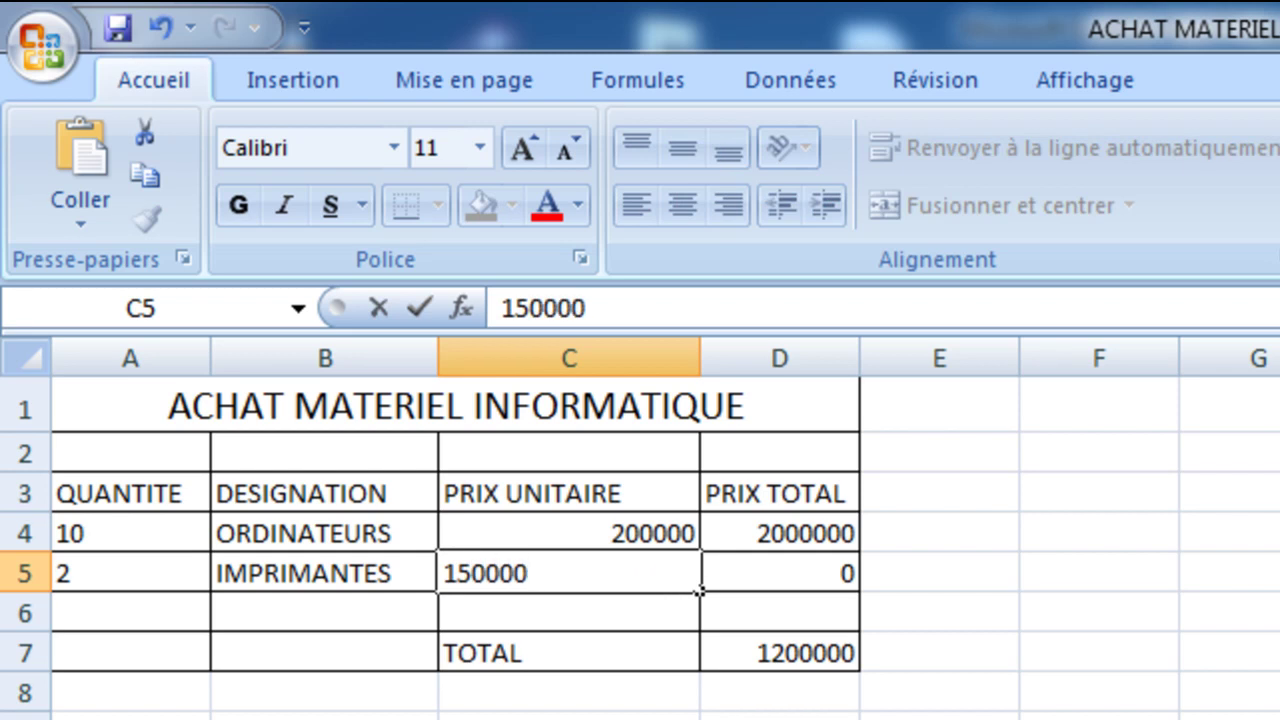
left_click(1230, 715)
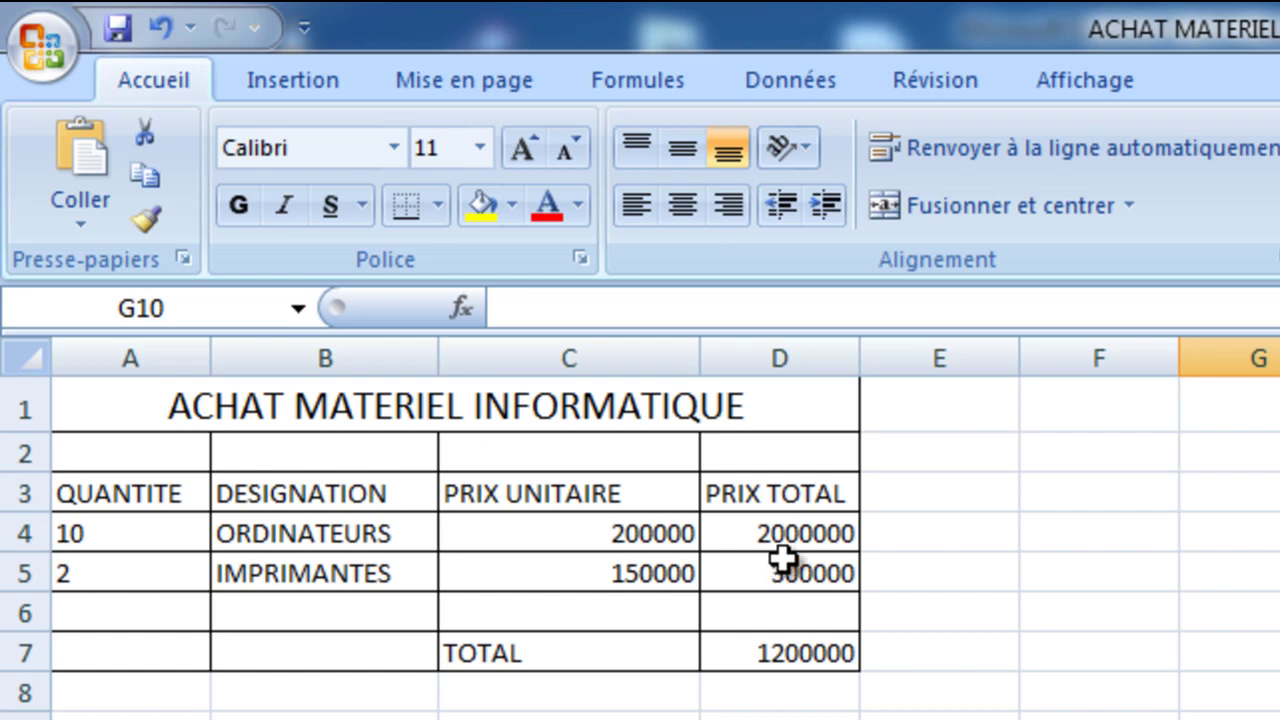
left_click(784, 662)
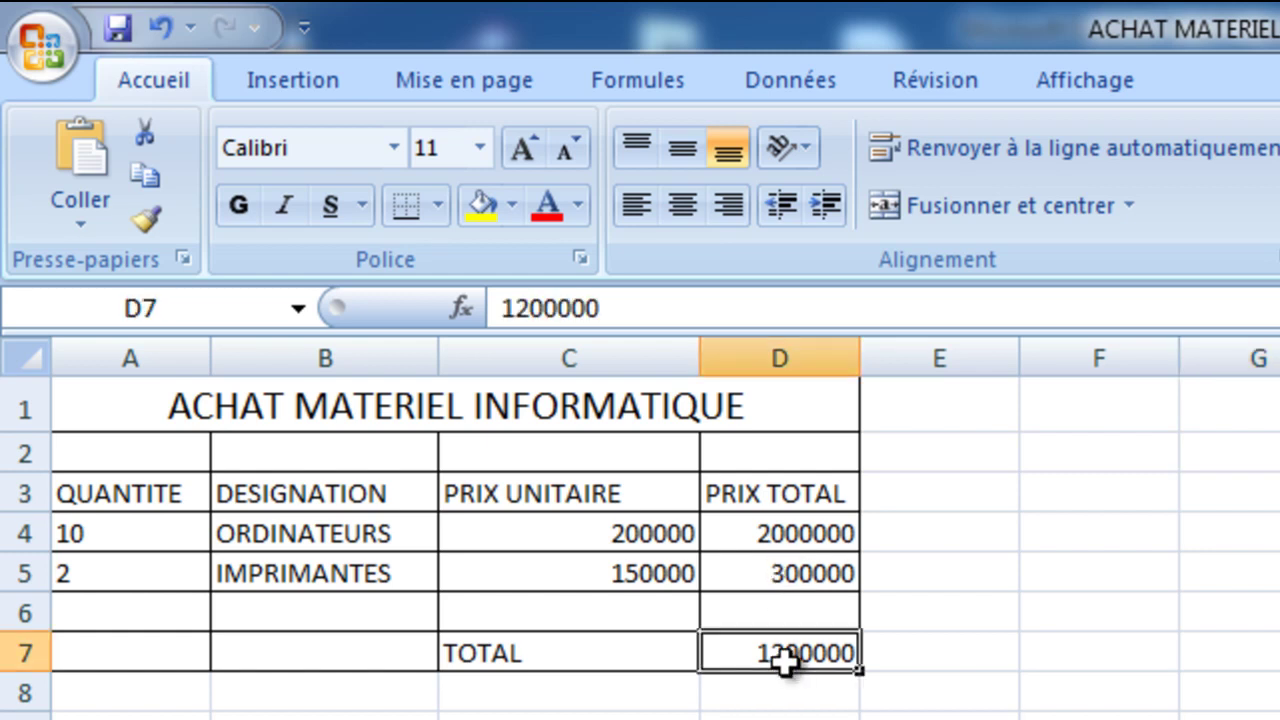
Step: Replace the fixed TOTAL in D7 with =D4+D5, now showing 2300000
key("Delete")
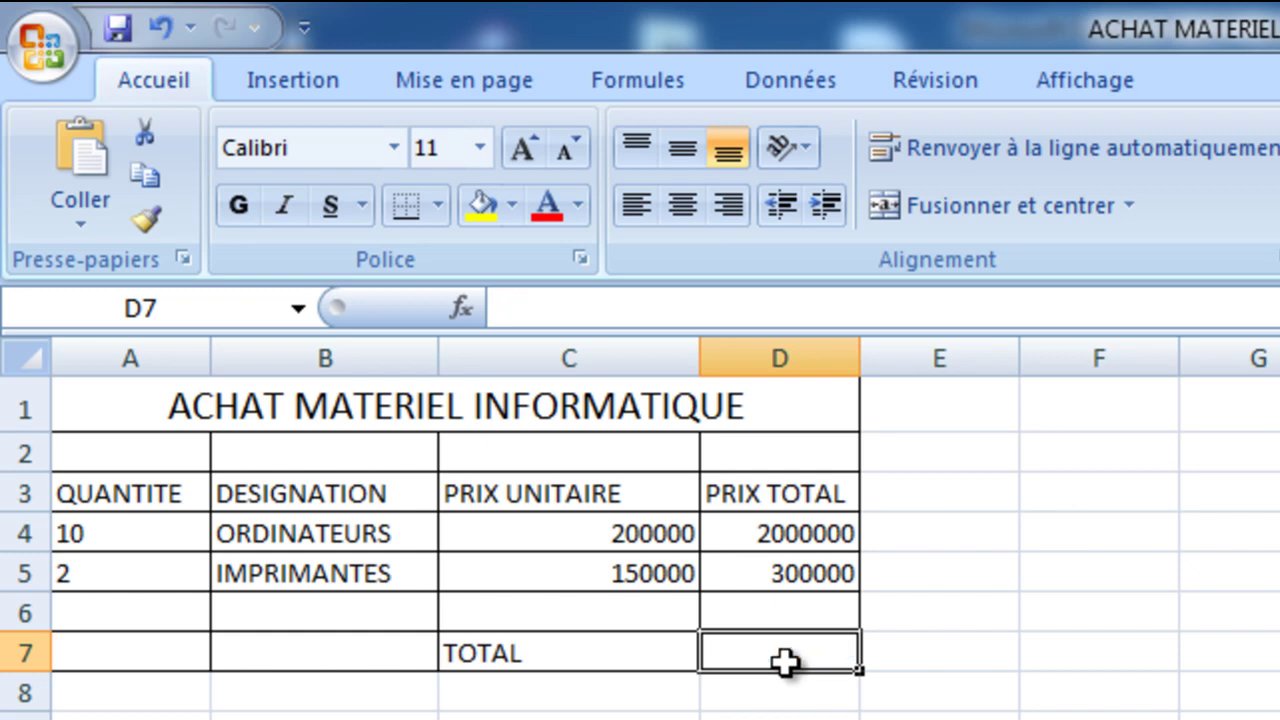
left_click(585, 312)
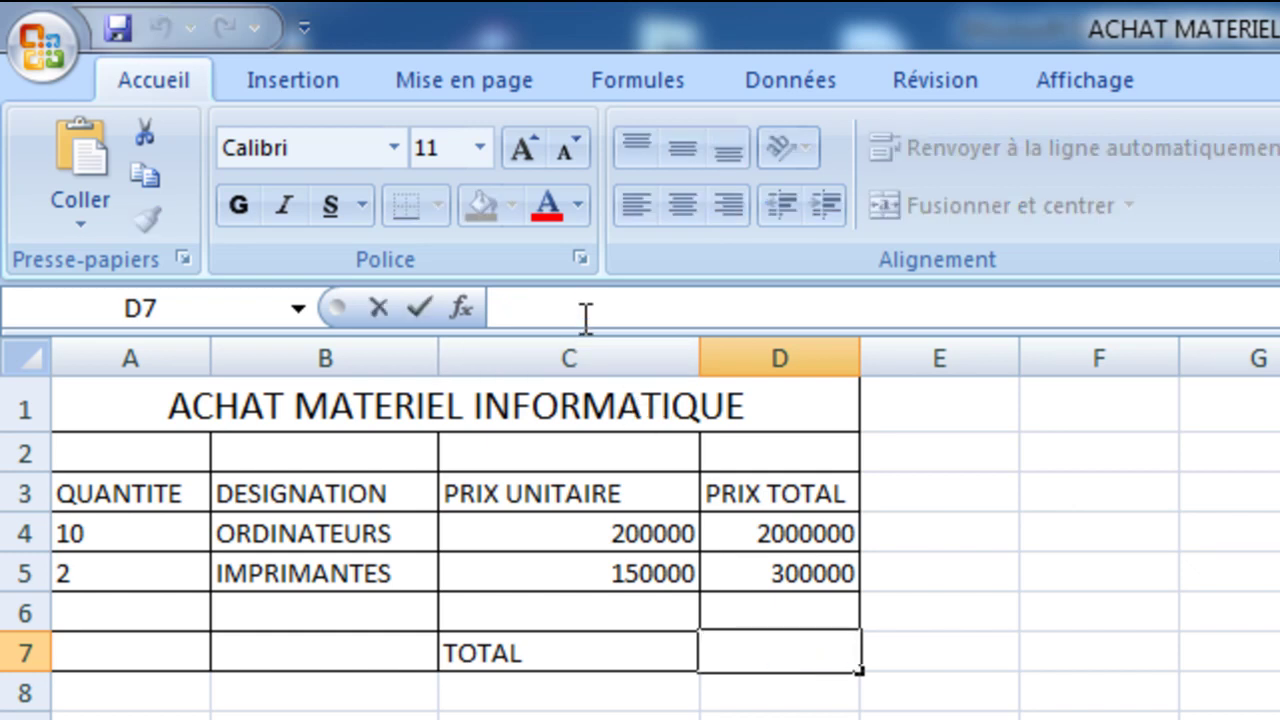
type("=")
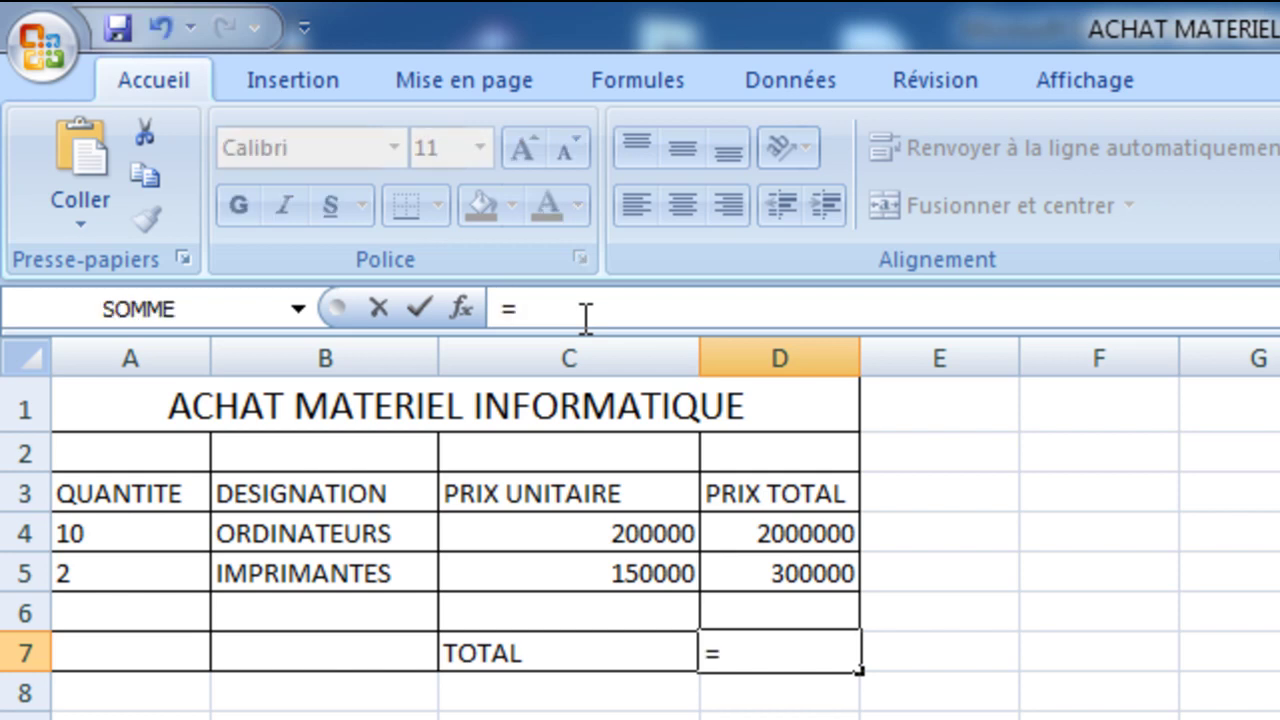
type("D")
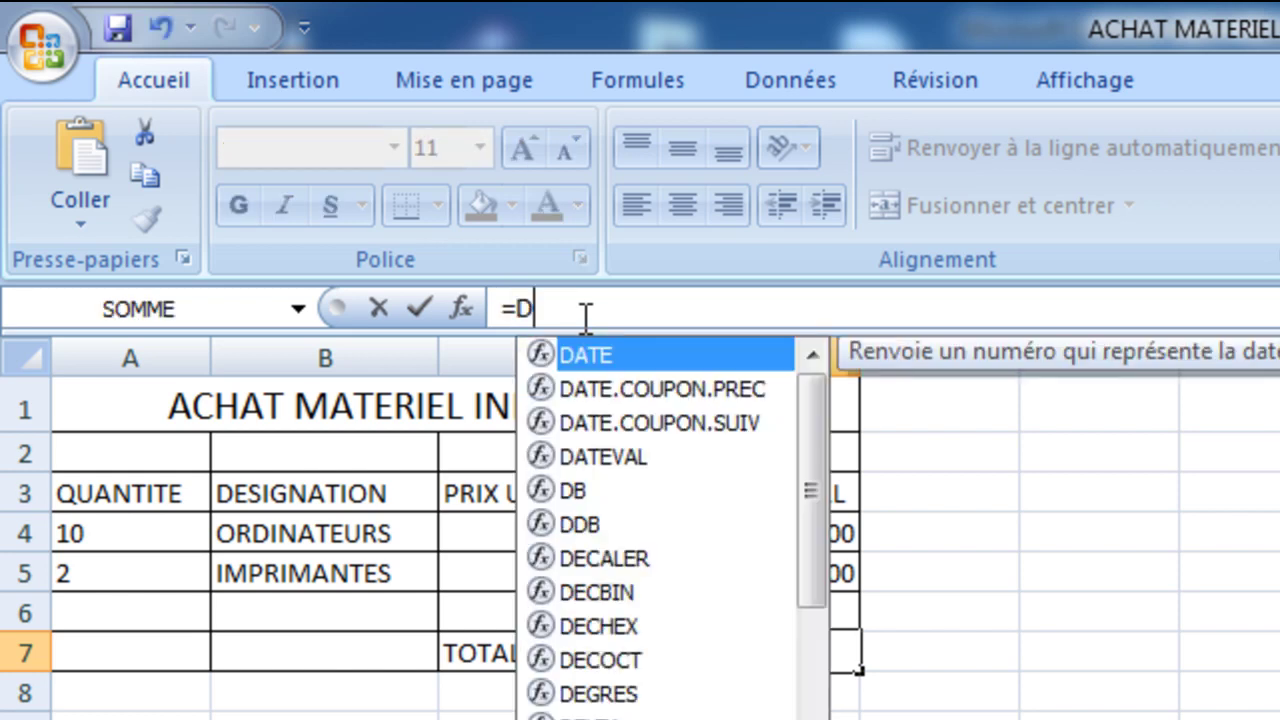
type("4")
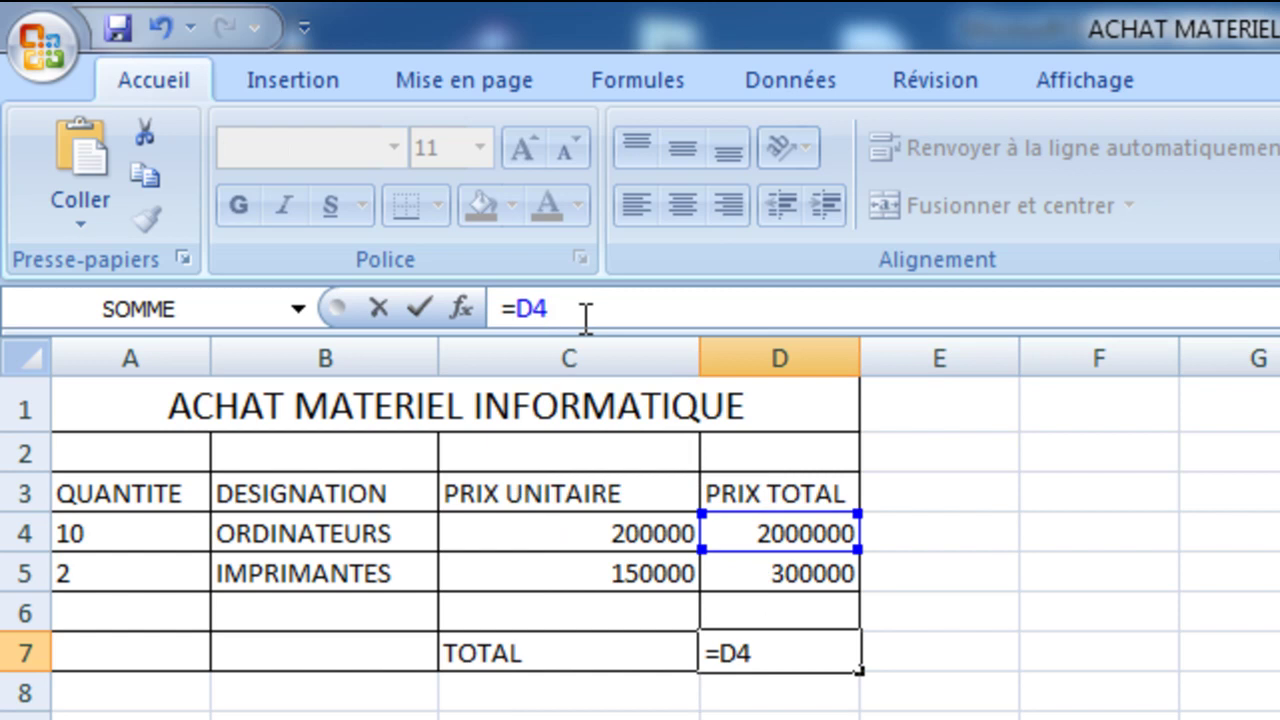
type("+")
type("D")
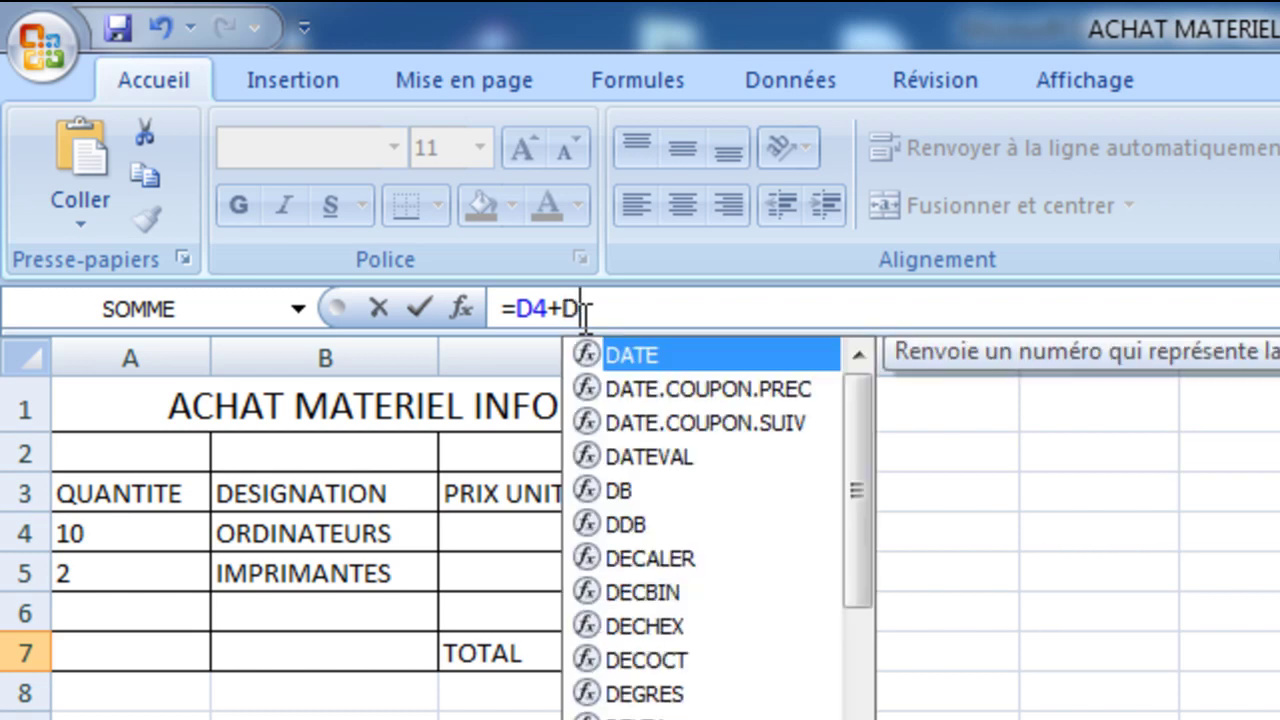
type("5")
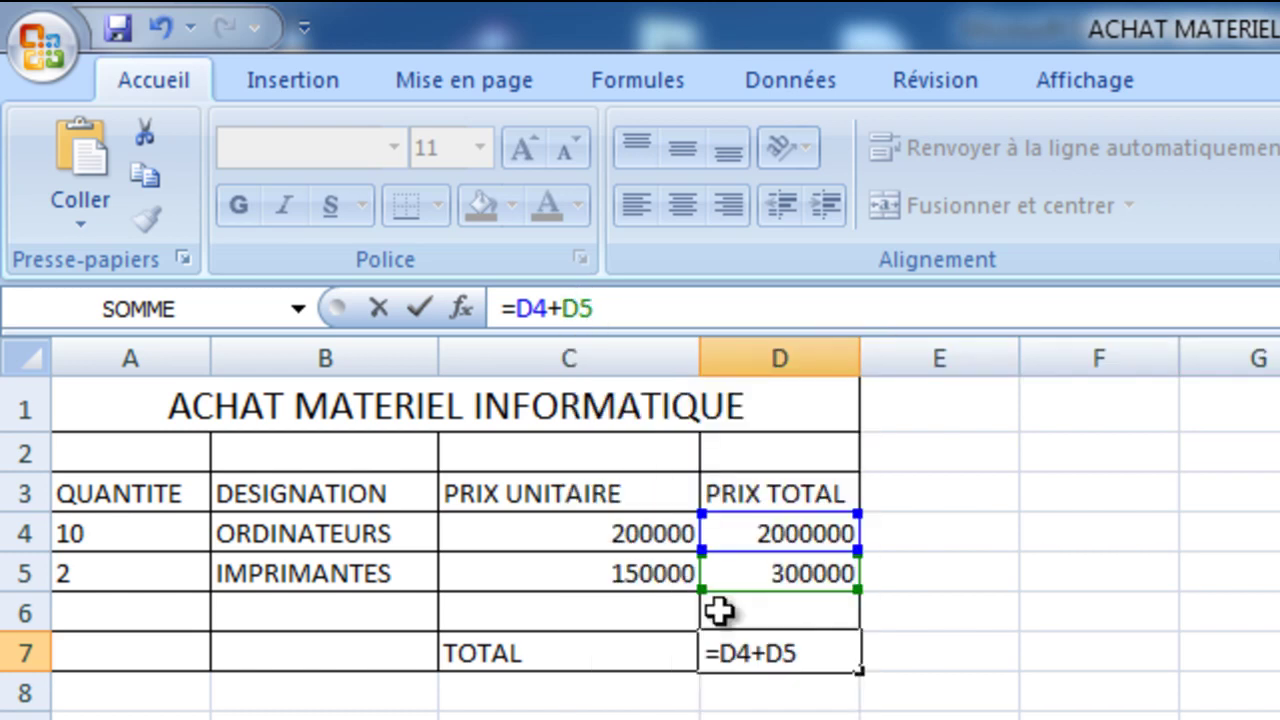
left_click(1058, 716)
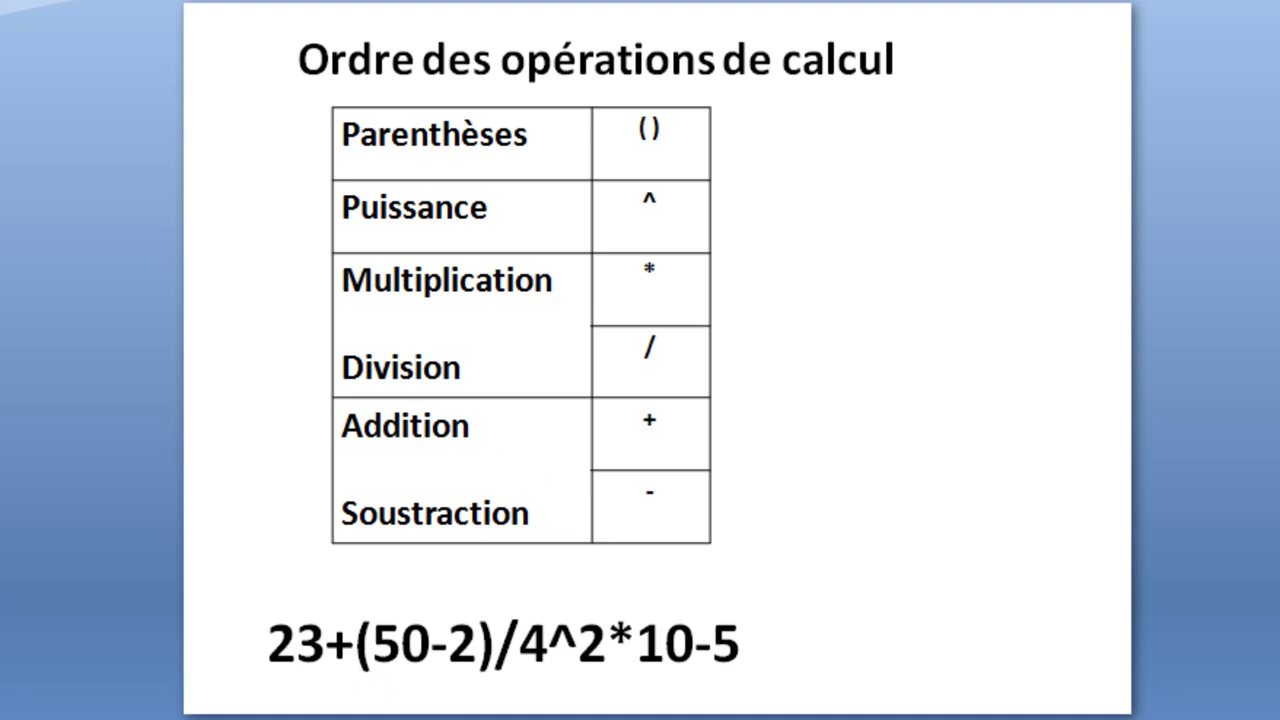
Step: Advance to the slide working 23+(50-2)/4^2*10-5 down to 53-5 = 48
key("Page_Down")
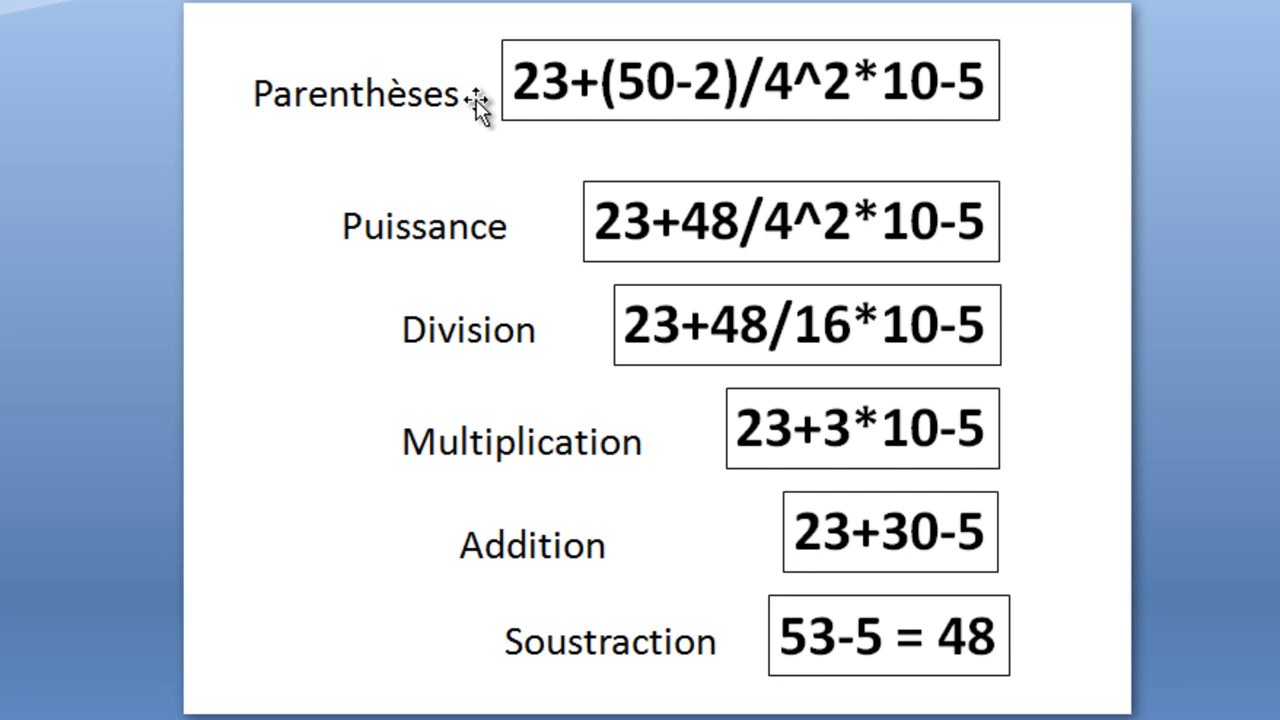
left_click_drag(597, 33, 598, 35)
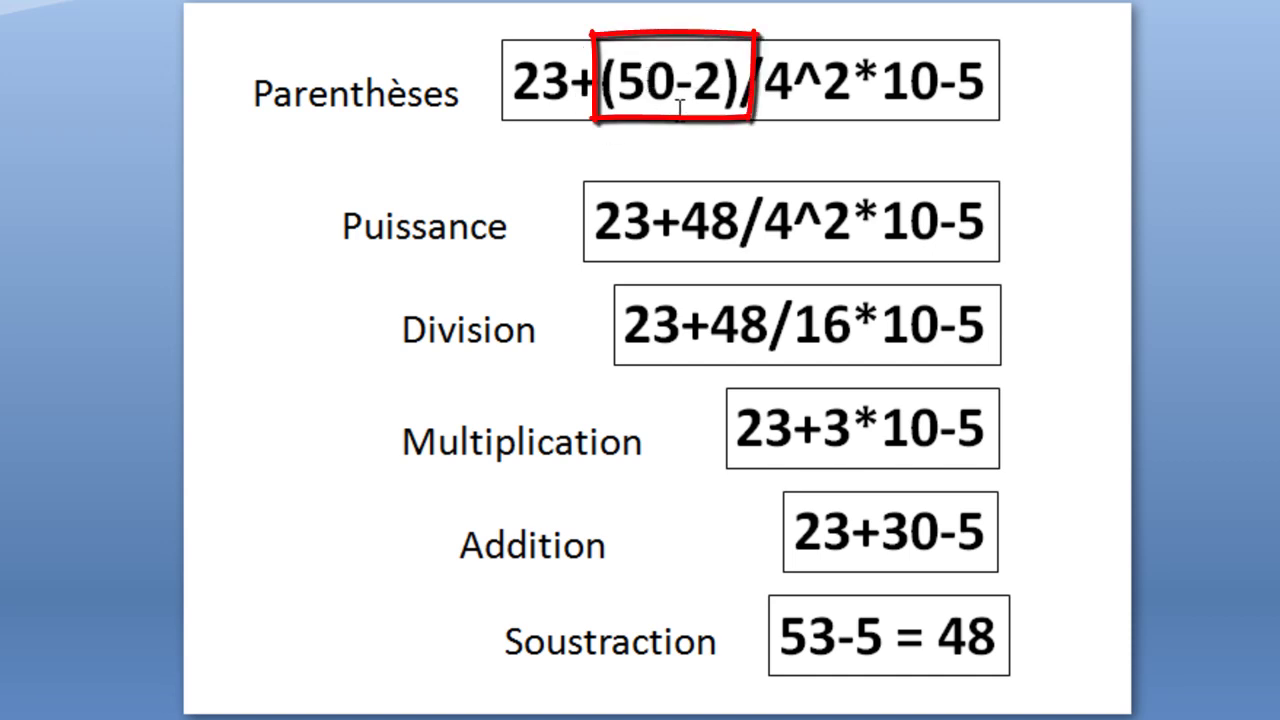
left_click_drag(312, 168, 314, 172)
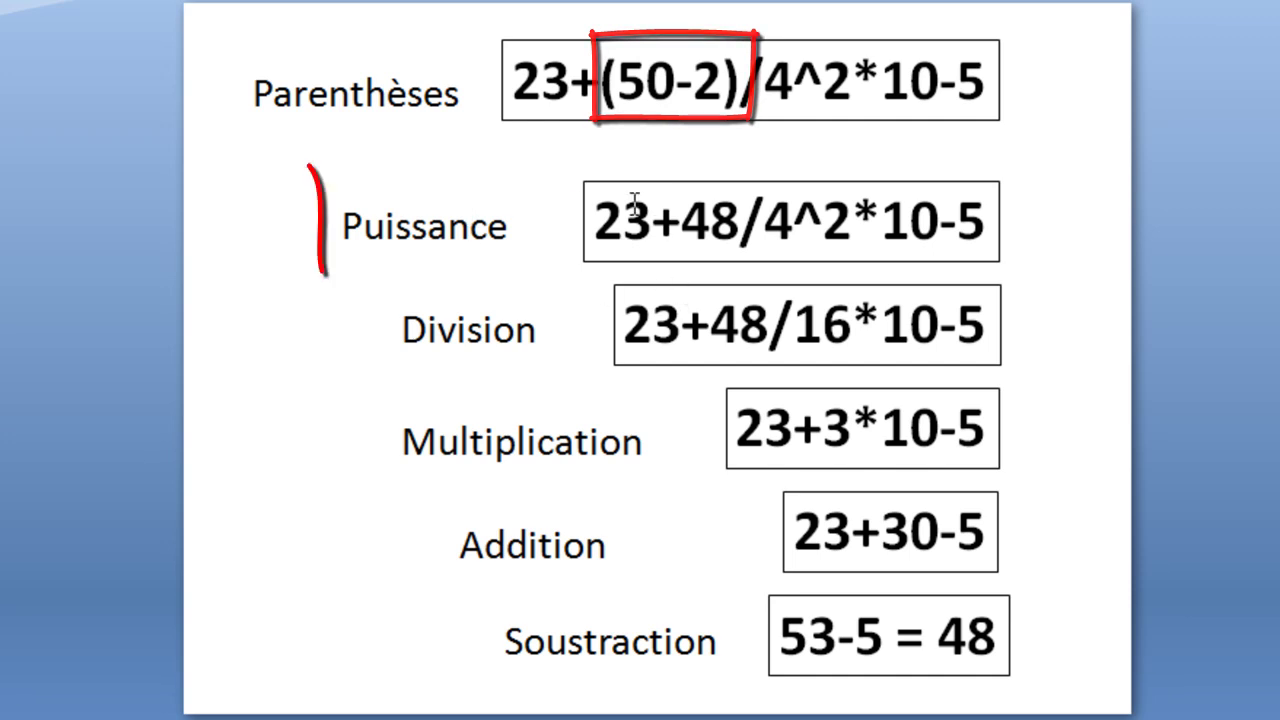